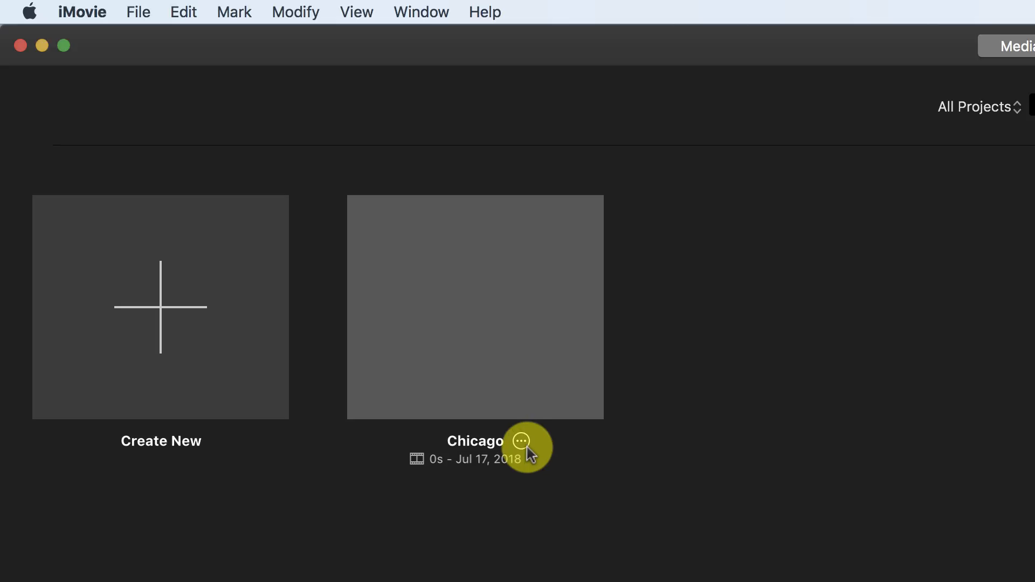
- Rename the Chicago project to "My Summer 2018" and open it
{"action": "left_click", "coordinate": [521, 441]}
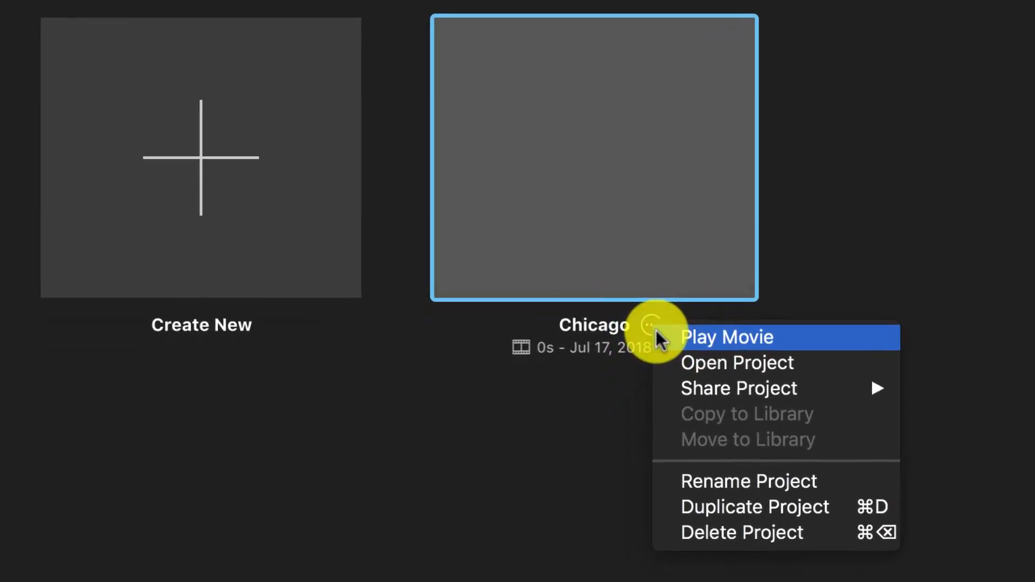
{"action": "left_click", "coordinate": [722, 479]}
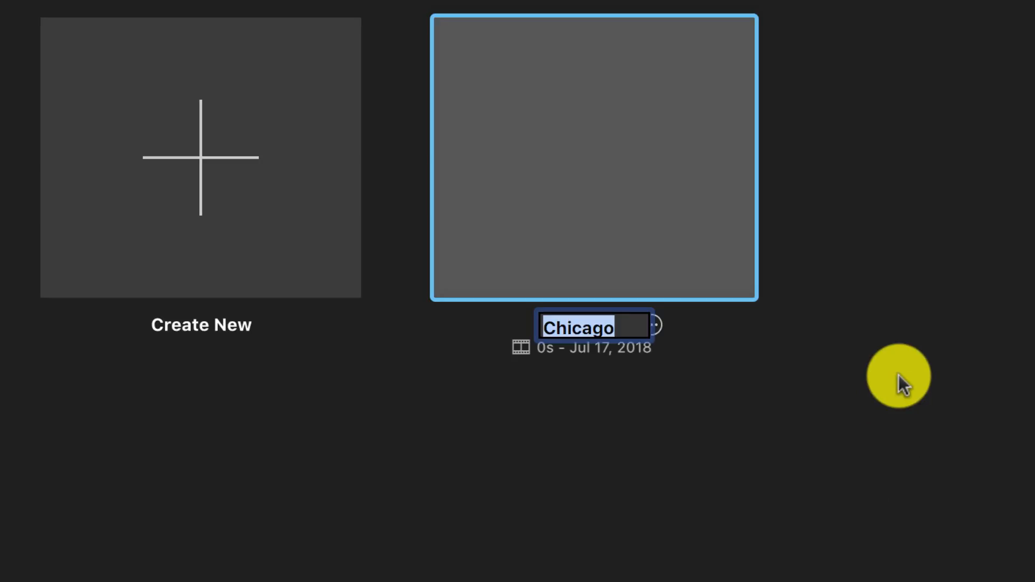
{"action": "type", "text": "My Summe"}
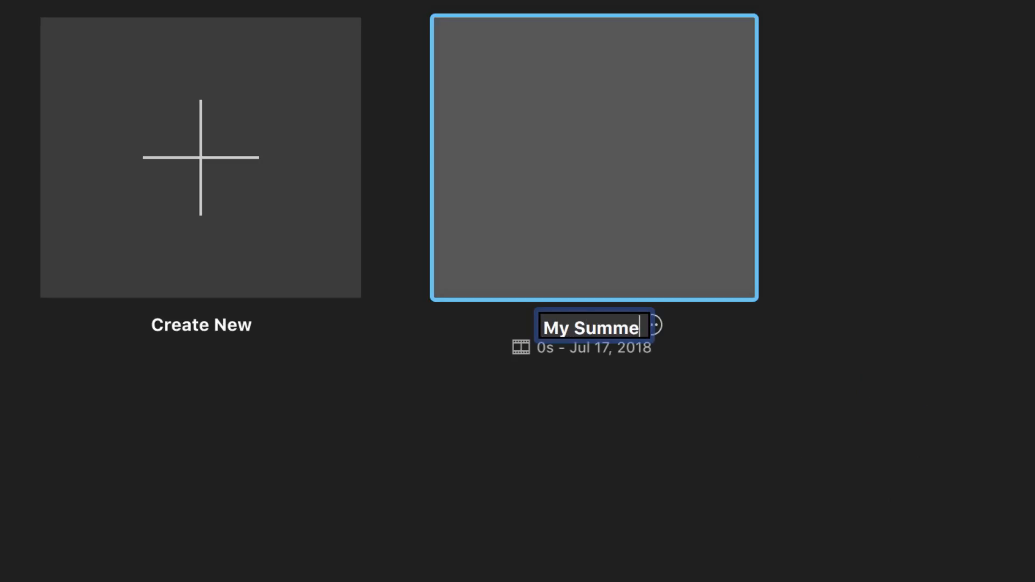
{"action": "type", "text": "r 2018"}
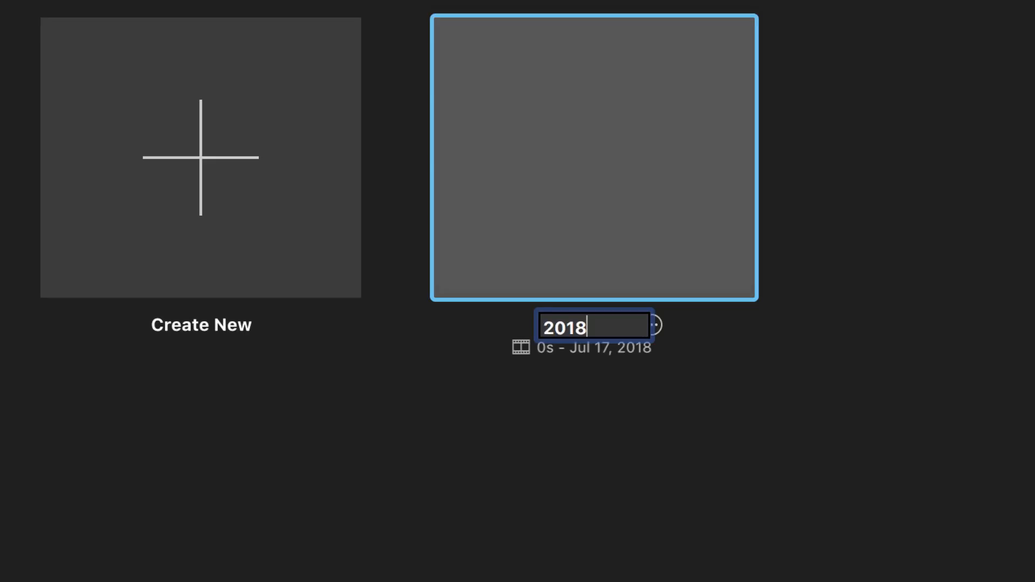
{"action": "key", "text": "Return"}
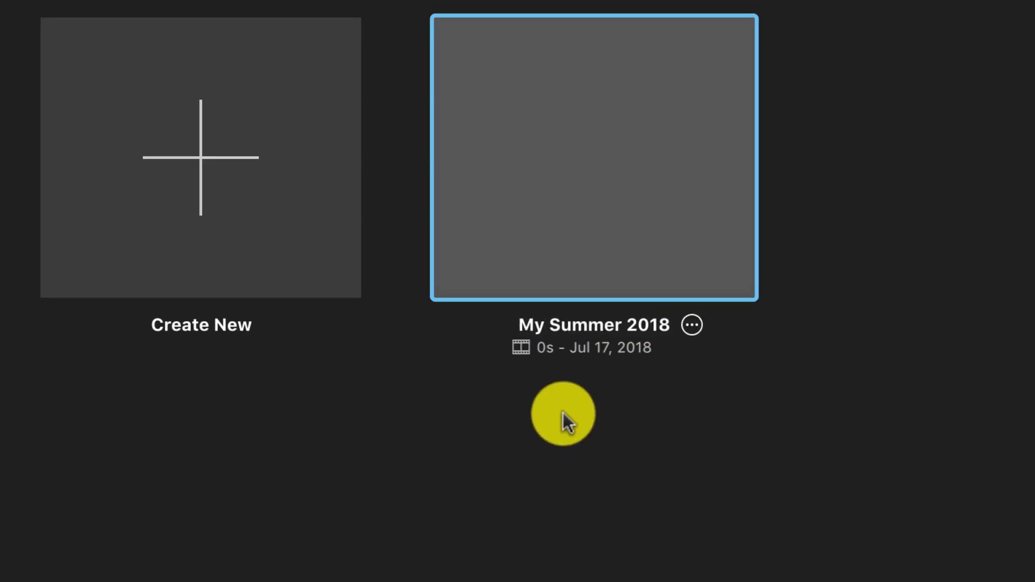
{"action": "left_click", "coordinate": [603, 235]}
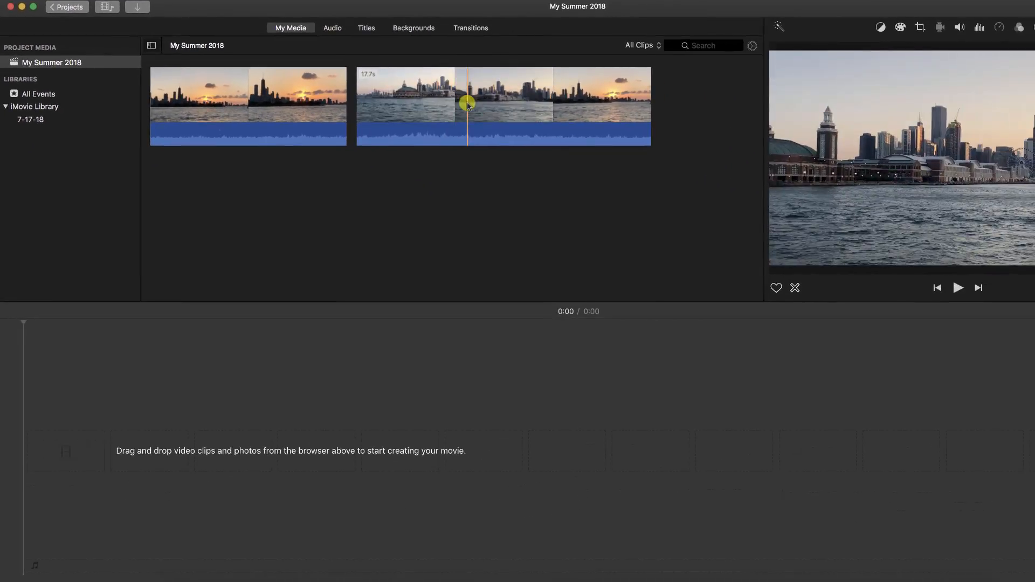
- Add the whole 17.7-second pier and skyline clip to the empty timeline, and undo the addition
{"action": "left_click", "coordinate": [892, 231]}
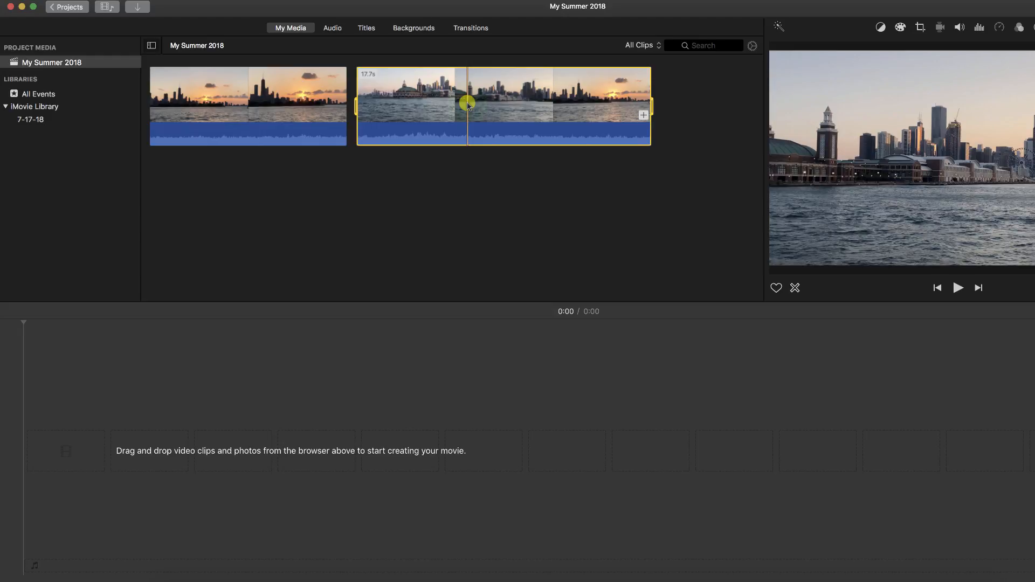
{"action": "left_click", "coordinate": [467, 105]}
{"action": "left_click_drag", "start_coordinate": [467, 105], "coordinate": [161, 405]}
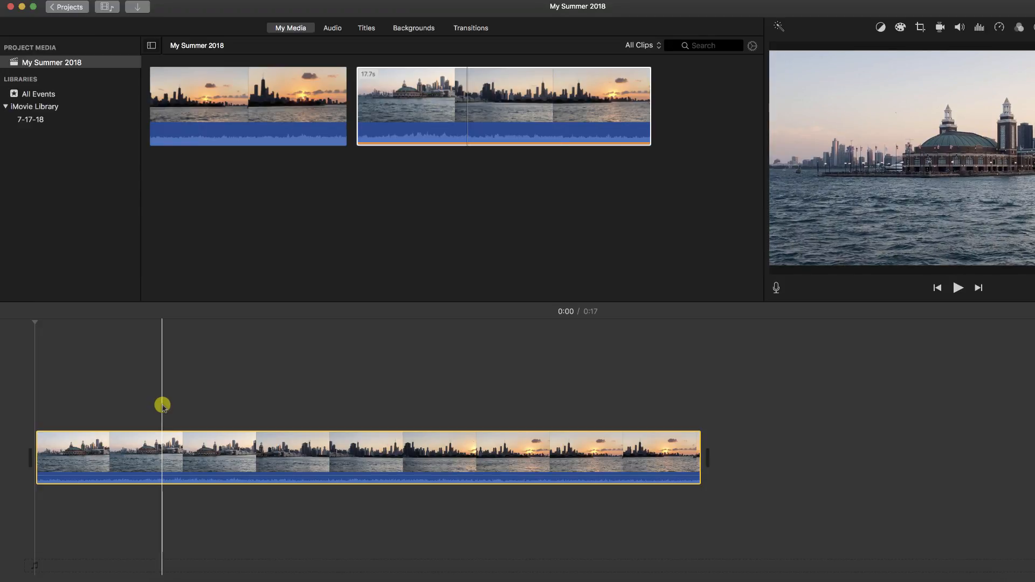
{"action": "key", "text": "super+z"}
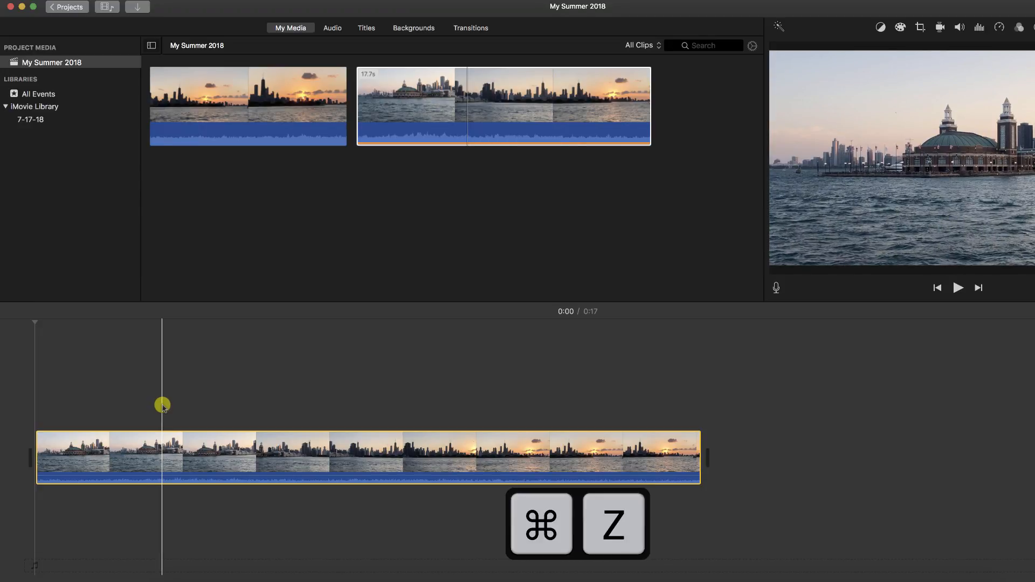
{"action": "key", "text": "super+z"}
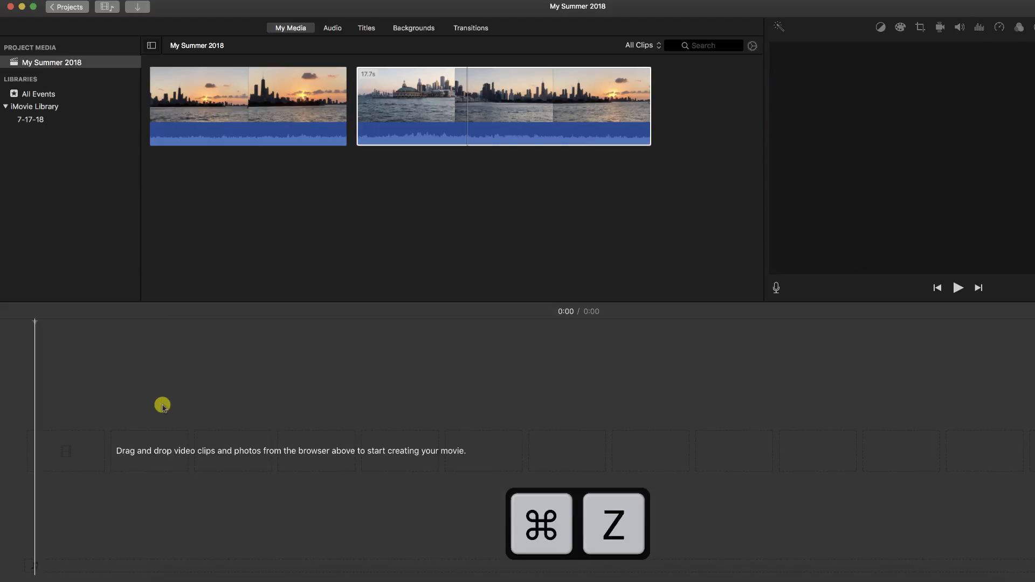
- Add the 12.3-second sunset clip to the timeline, and delete it from there
{"action": "left_click", "coordinate": [384, 110]}
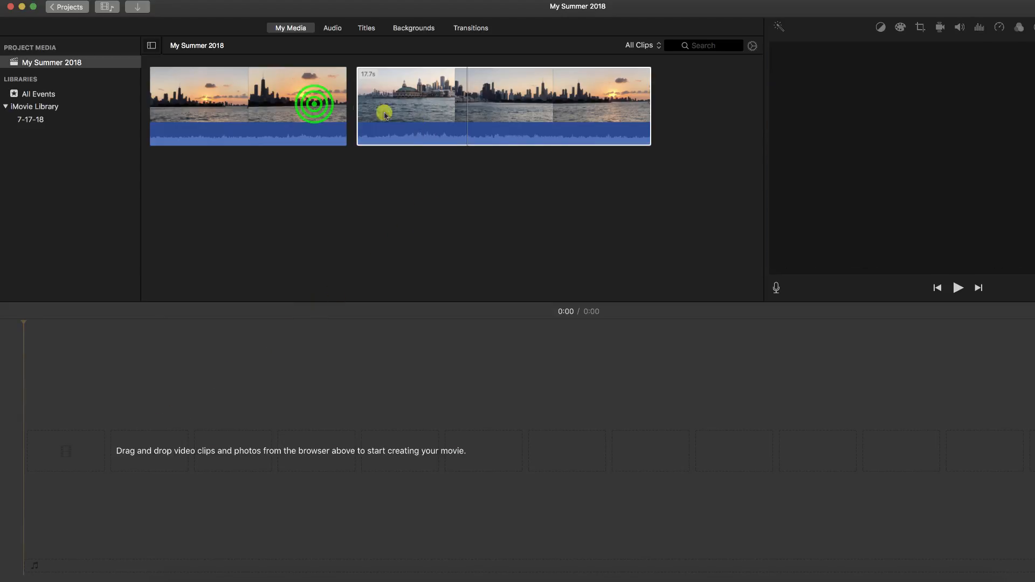
{"action": "left_click", "coordinate": [315, 105]}
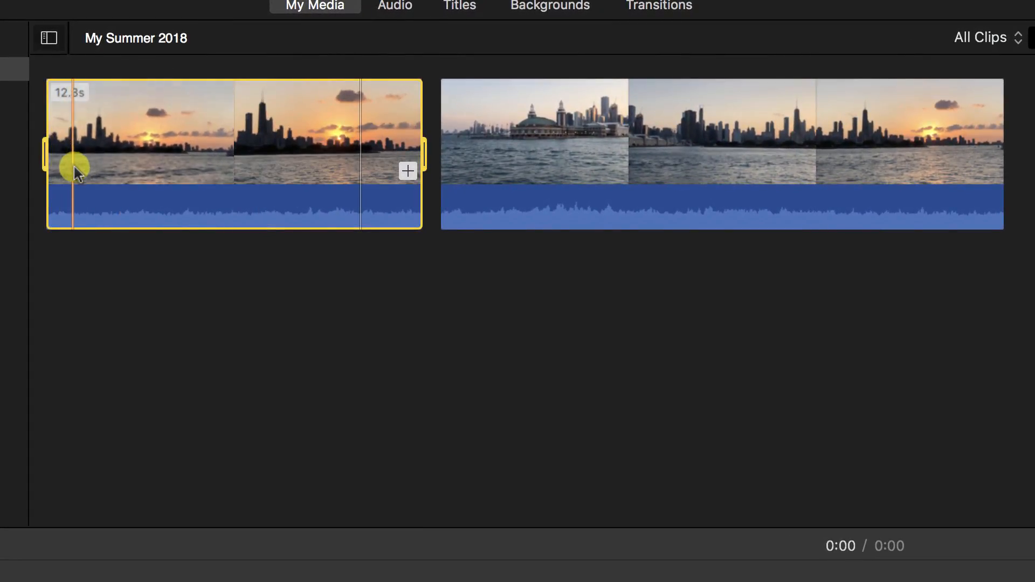
{"action": "left_click_drag", "start_coordinate": [153, 134], "coordinate": [0, 581]}
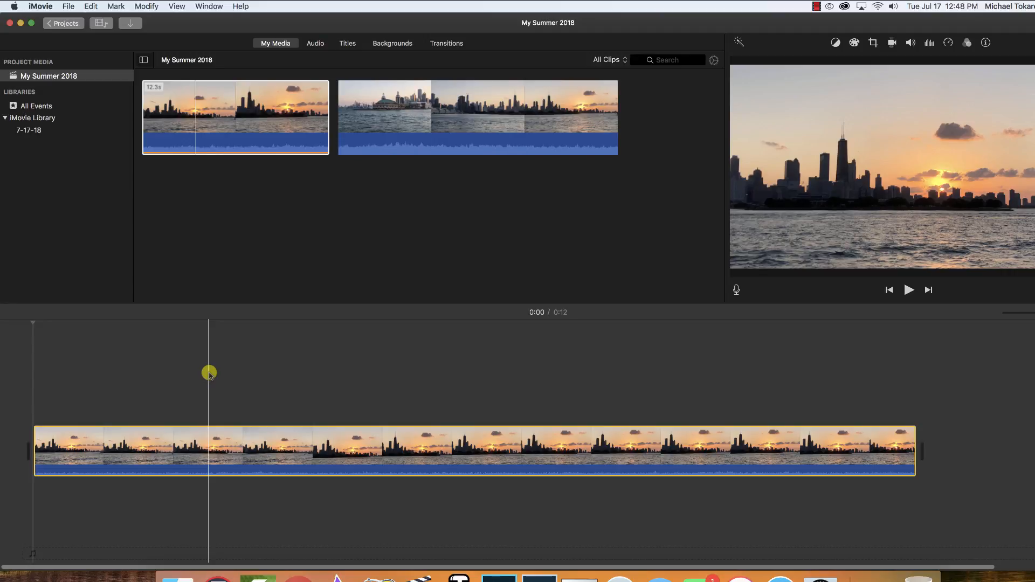
{"action": "left_click", "coordinate": [351, 399]}
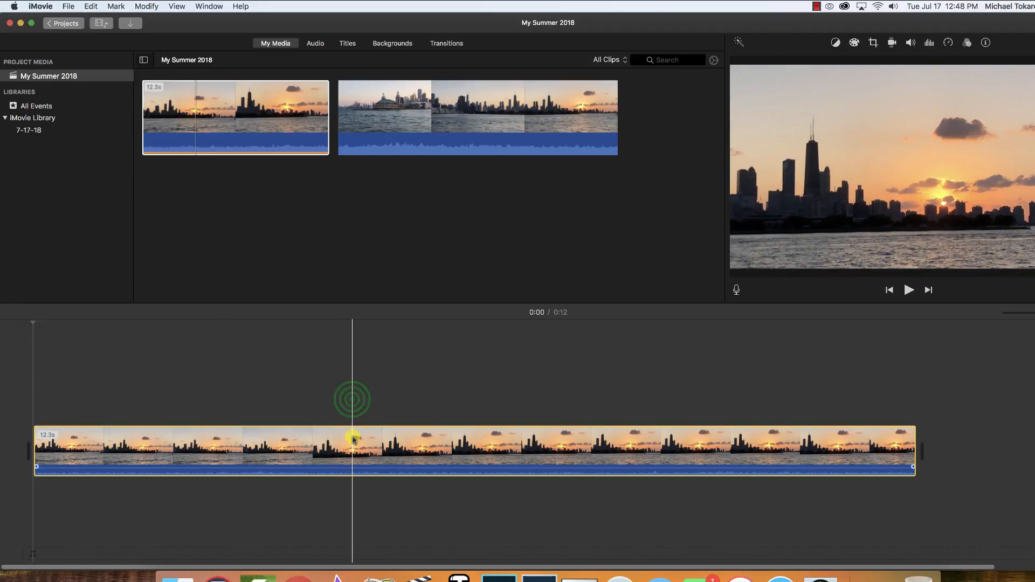
{"action": "left_click", "coordinate": [363, 439]}
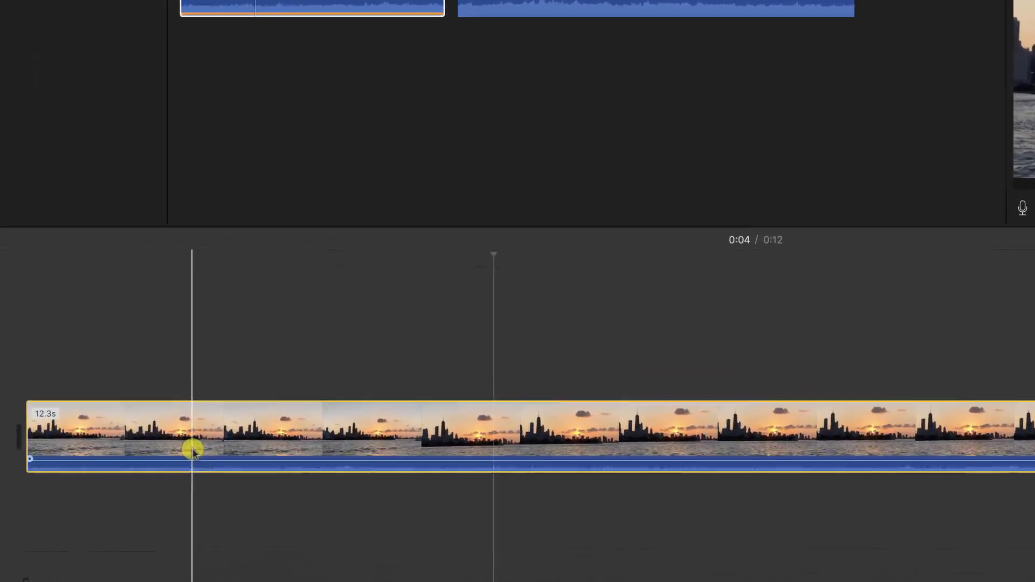
{"action": "key", "text": "BackSpace"}
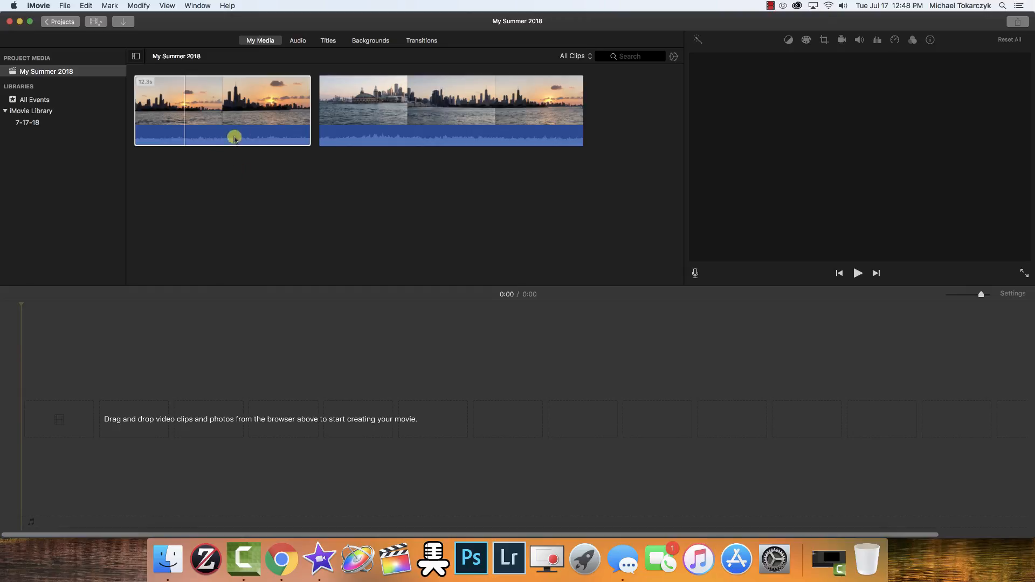
- Place the full 17.7-second clip in the timeline again, and remove it from the timeline
{"action": "left_click", "coordinate": [294, 126]}
{"action": "left_click", "coordinate": [381, 114]}
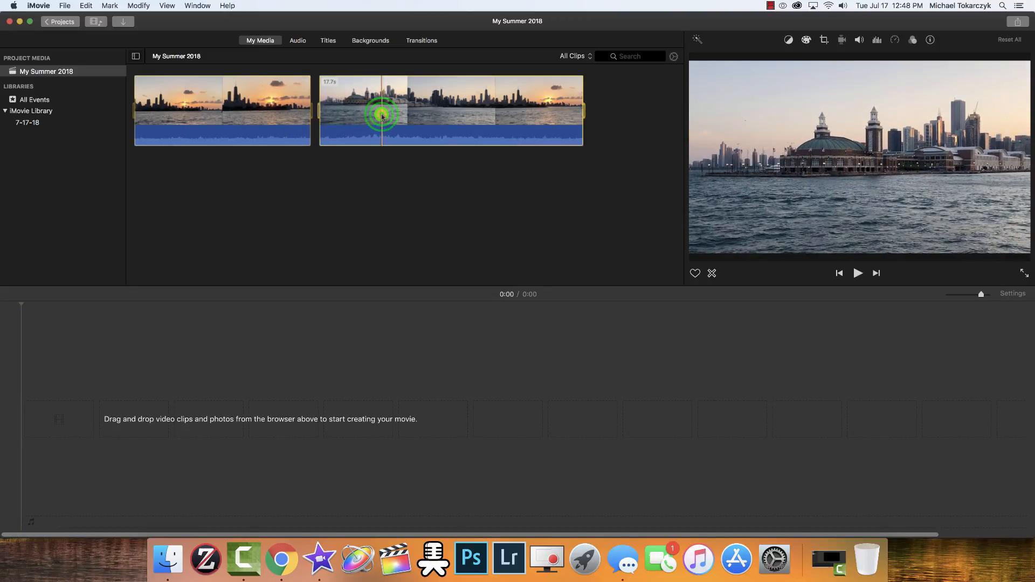
{"action": "left_click", "coordinate": [381, 115]}
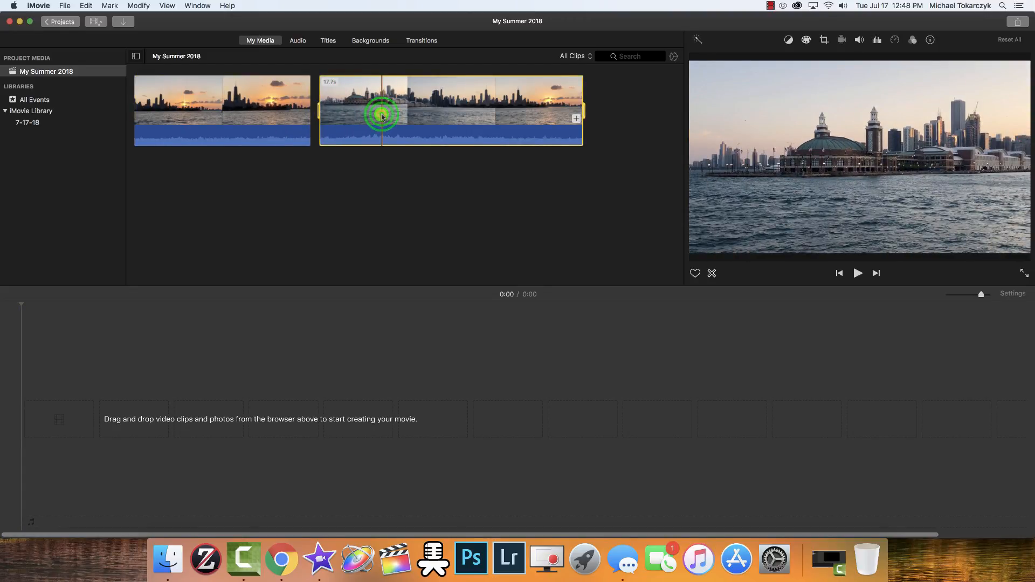
{"action": "left_click_drag", "start_coordinate": [381, 114], "coordinate": [191, 369]}
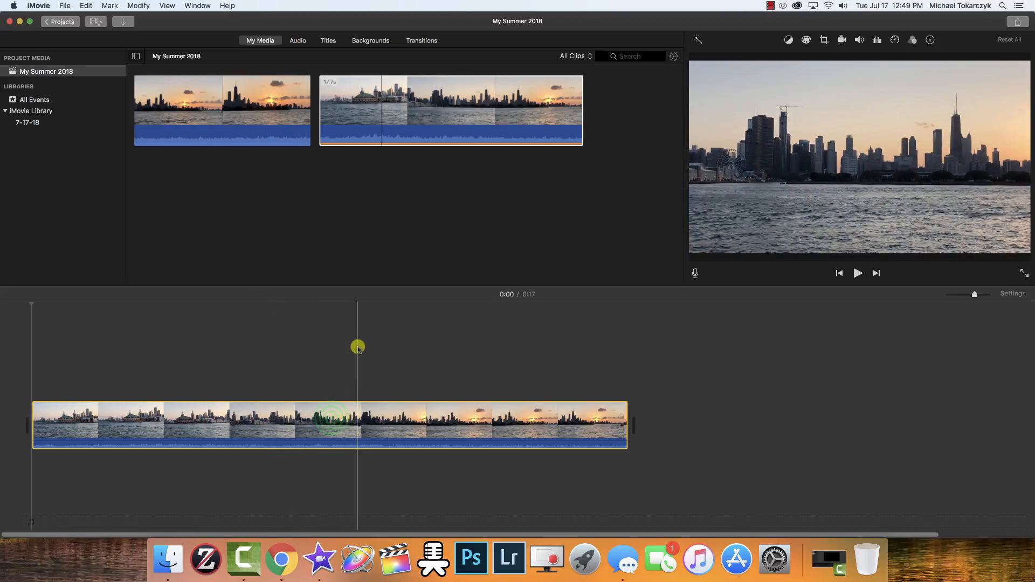
{"action": "left_click", "coordinate": [330, 420]}
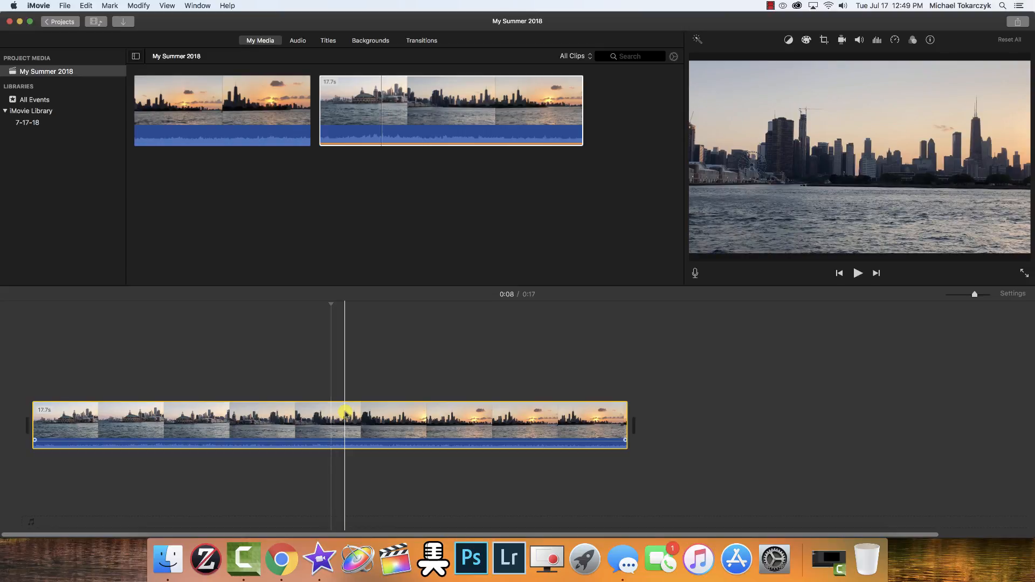
{"action": "key", "text": "Delete"}
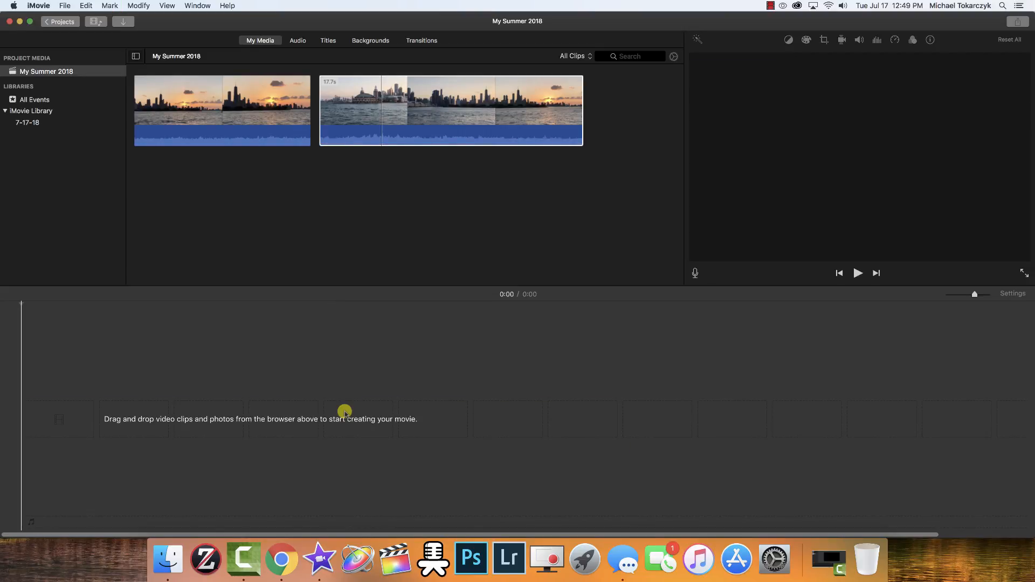
- Preview the 17.7-second clip in the browser, starting and pausing playback at several points
{"action": "left_click", "coordinate": [352, 116]}
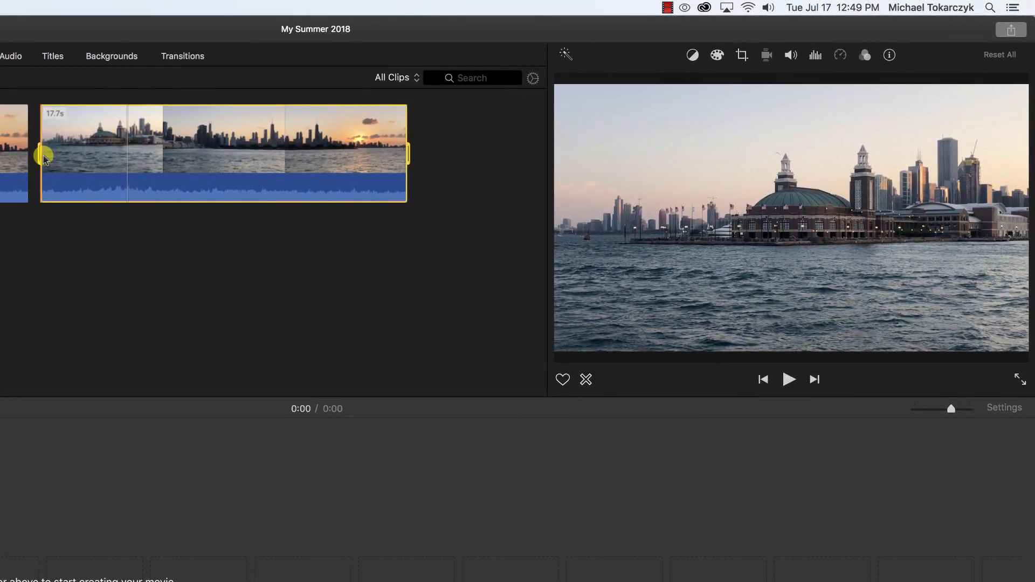
{"action": "left_click", "coordinate": [46, 144]}
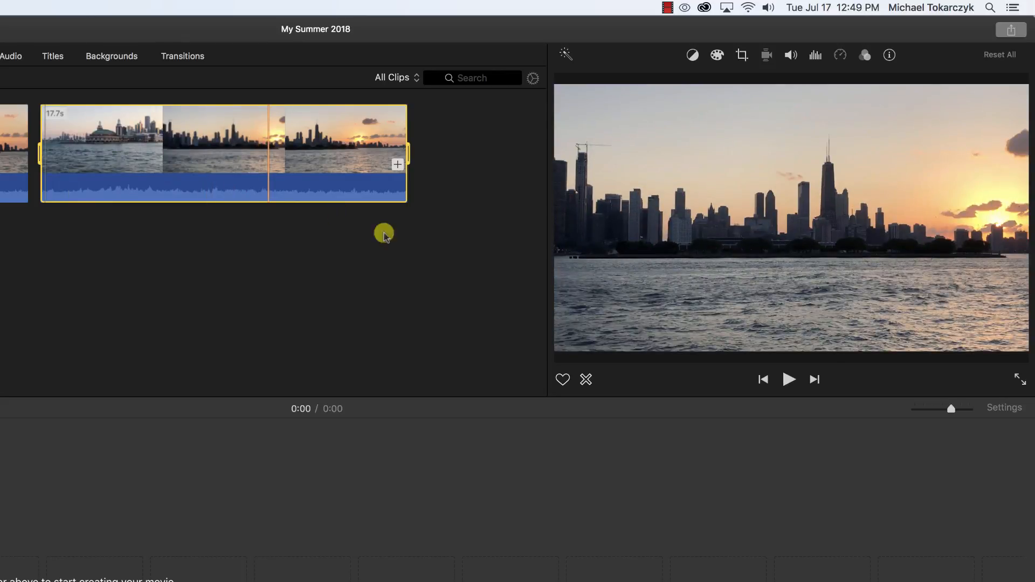
{"action": "left_click", "coordinate": [787, 379]}
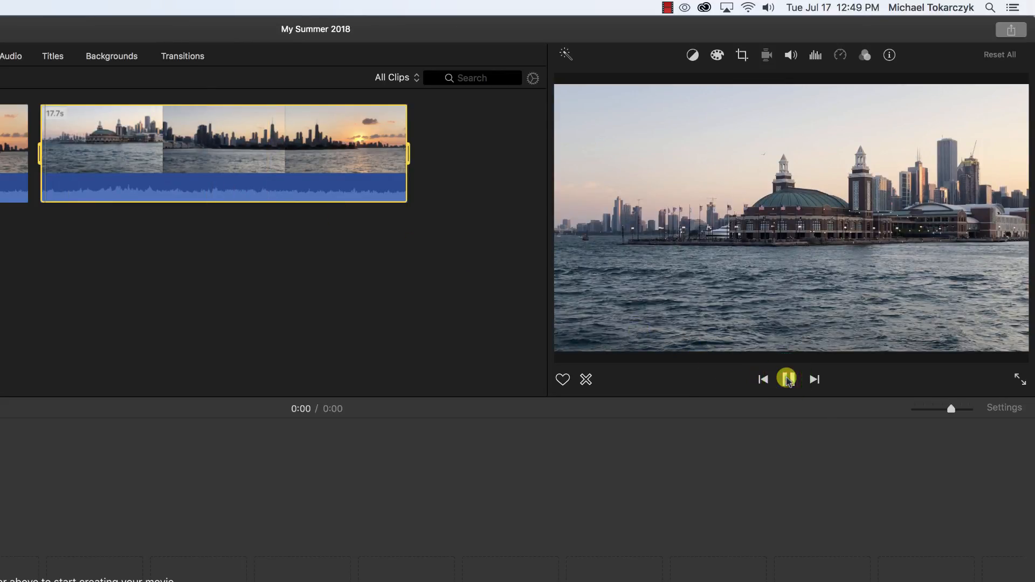
{"action": "left_click", "coordinate": [787, 379]}
{"action": "left_click", "coordinate": [787, 379]}
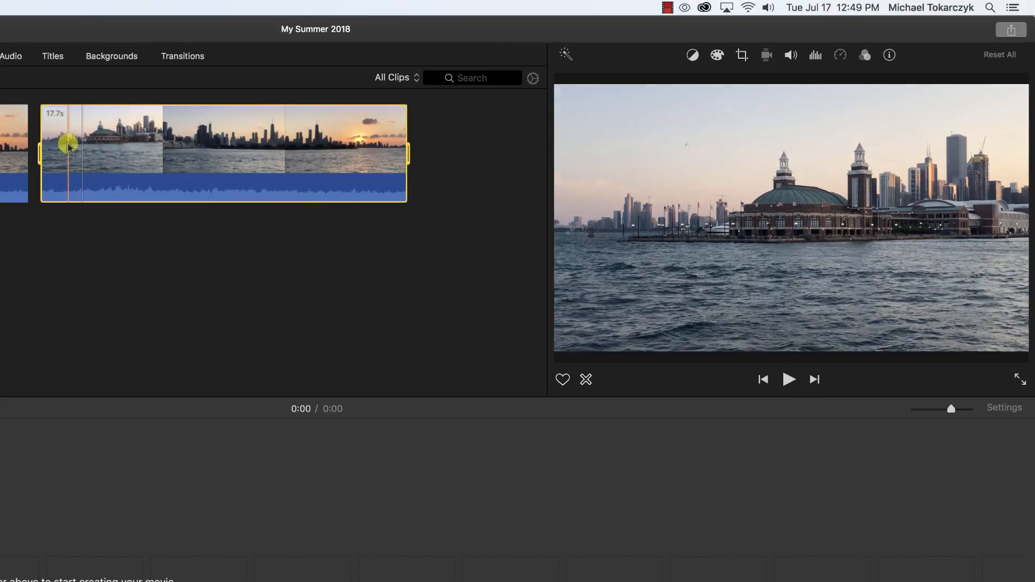
{"action": "key", "text": "space"}
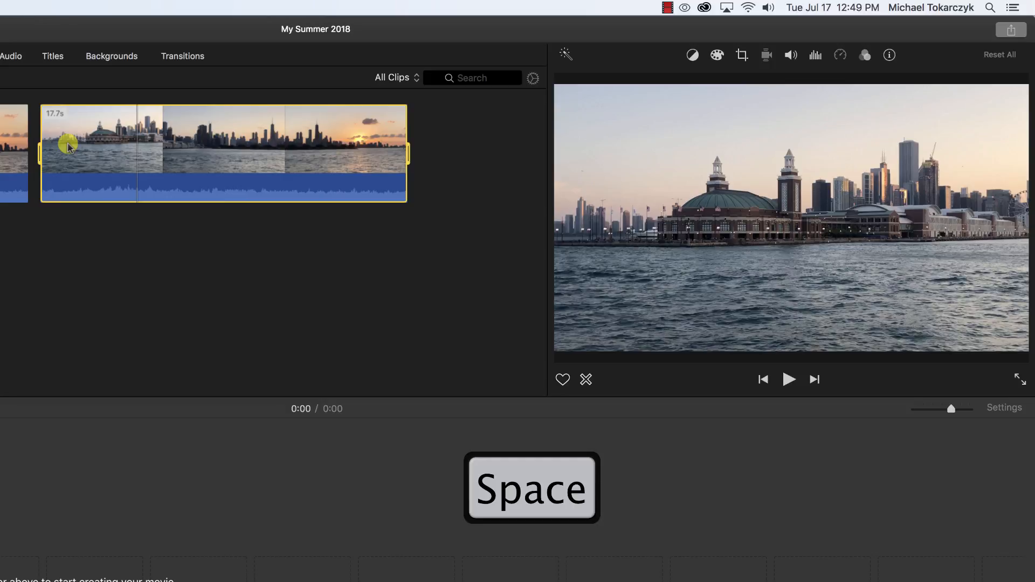
{"action": "key", "text": "space"}
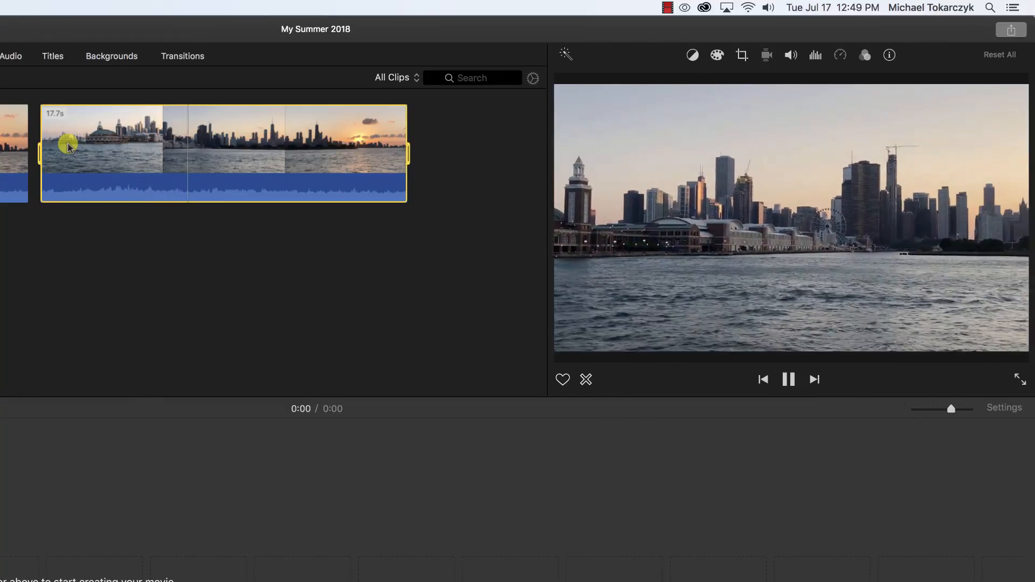
{"action": "key", "text": "space"}
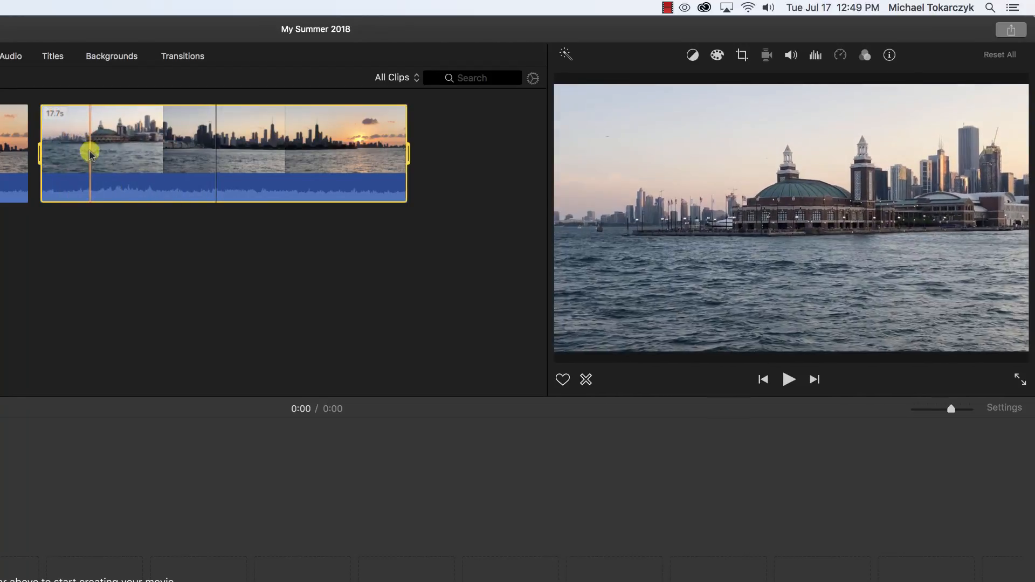
- Narrow the selected range of the 17.7-second clip to a skyline section of about 5 seconds past its middle
{"action": "left_click", "coordinate": [40, 152]}
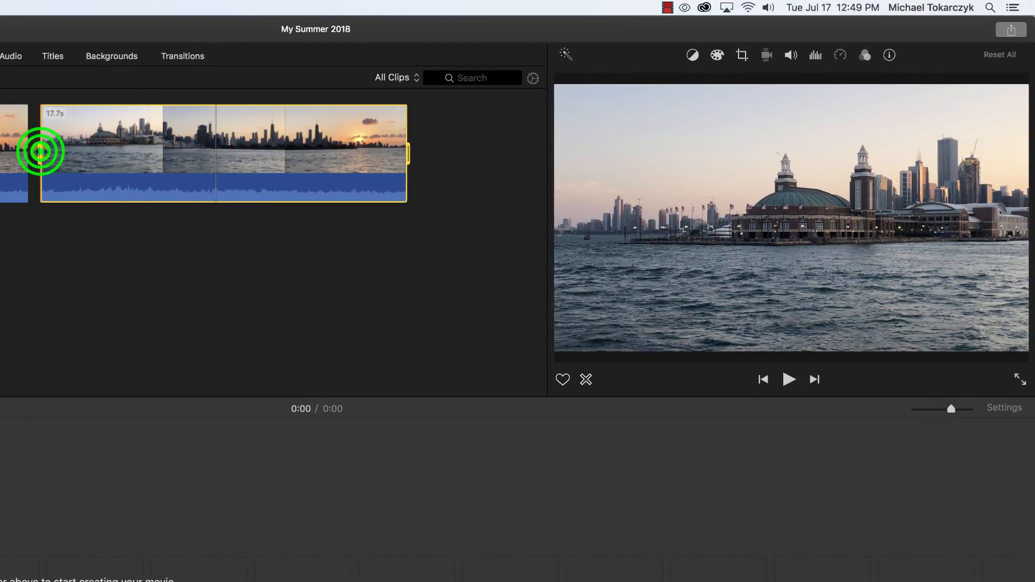
{"action": "left_click_drag", "start_coordinate": [43, 152], "coordinate": [205, 151]}
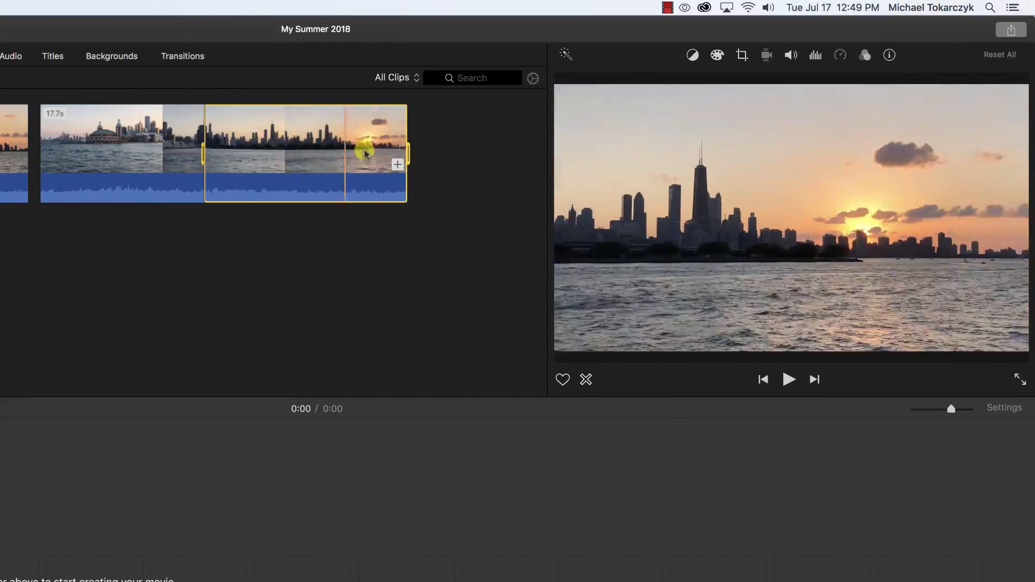
{"action": "left_click", "coordinate": [408, 150]}
{"action": "left_click_drag", "start_coordinate": [410, 151], "coordinate": [330, 161]}
- Move the selected skyline section into the timeline, and undo the placement
{"action": "left_click", "coordinate": [250, 135]}
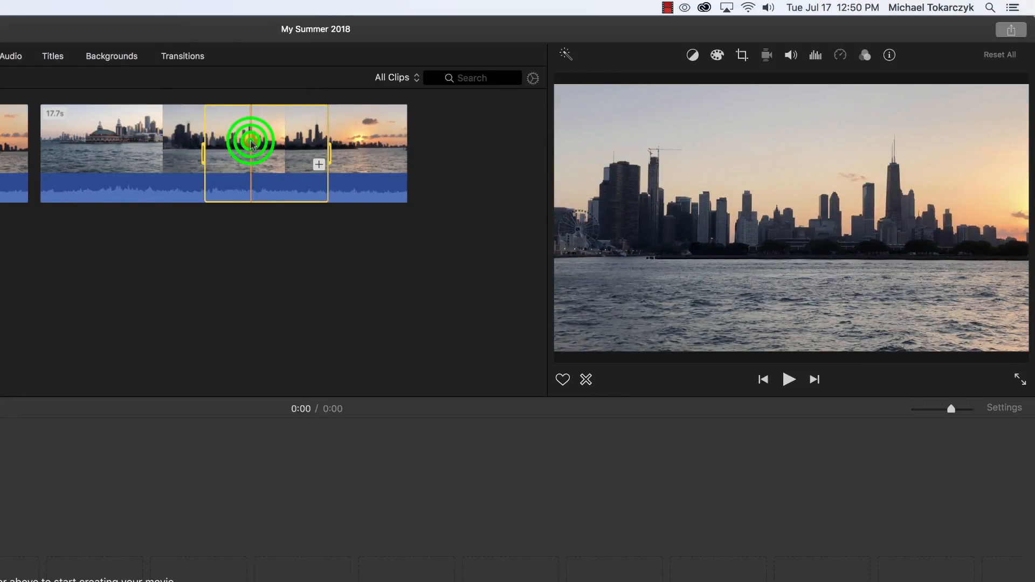
{"action": "left_click_drag", "start_coordinate": [248, 145], "coordinate": [187, 405]}
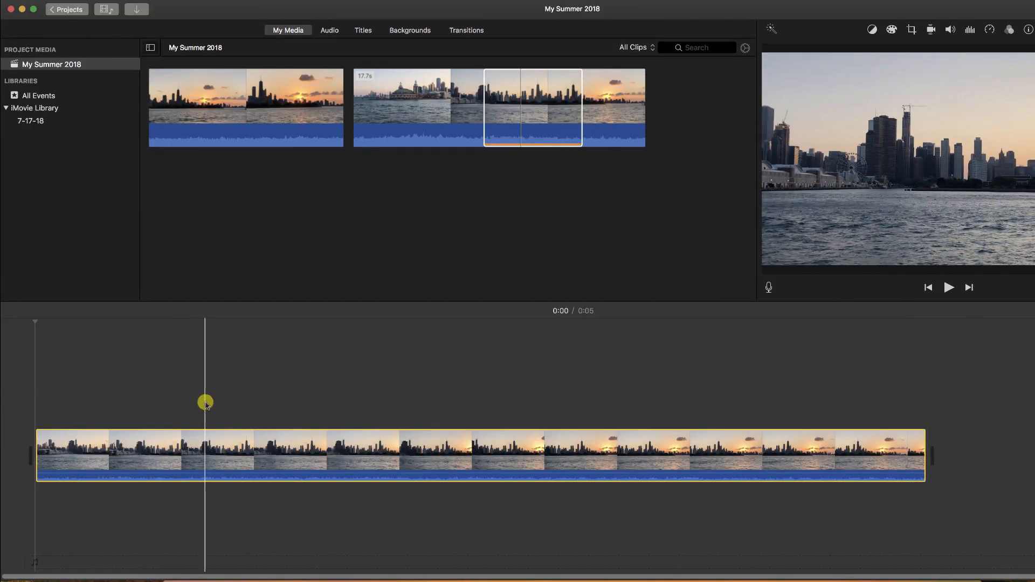
{"action": "key", "text": "super+z"}
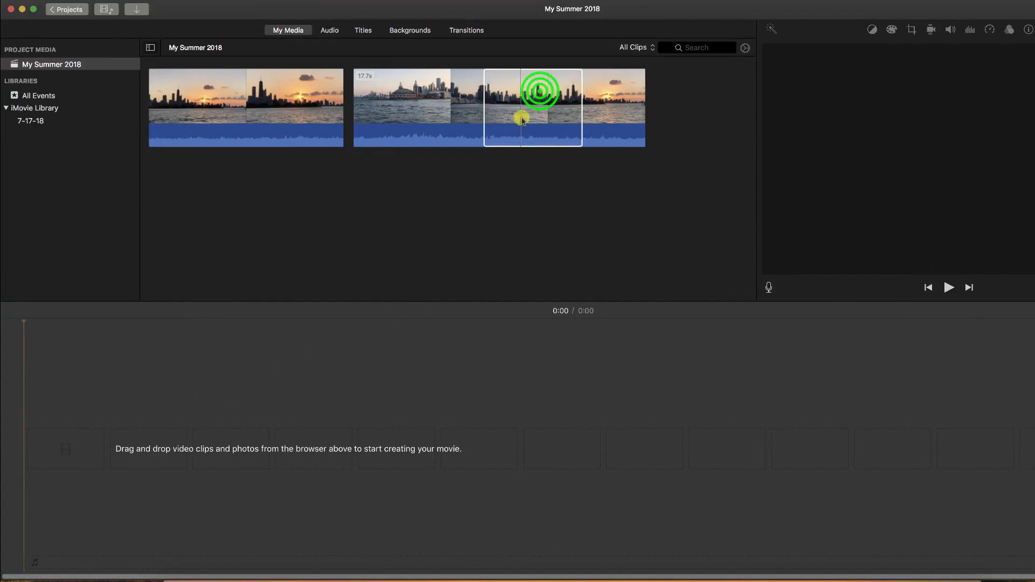
- Append the selected skyline section of the 17.7-second clip to the end of the timeline
{"action": "left_click", "coordinate": [539, 93]}
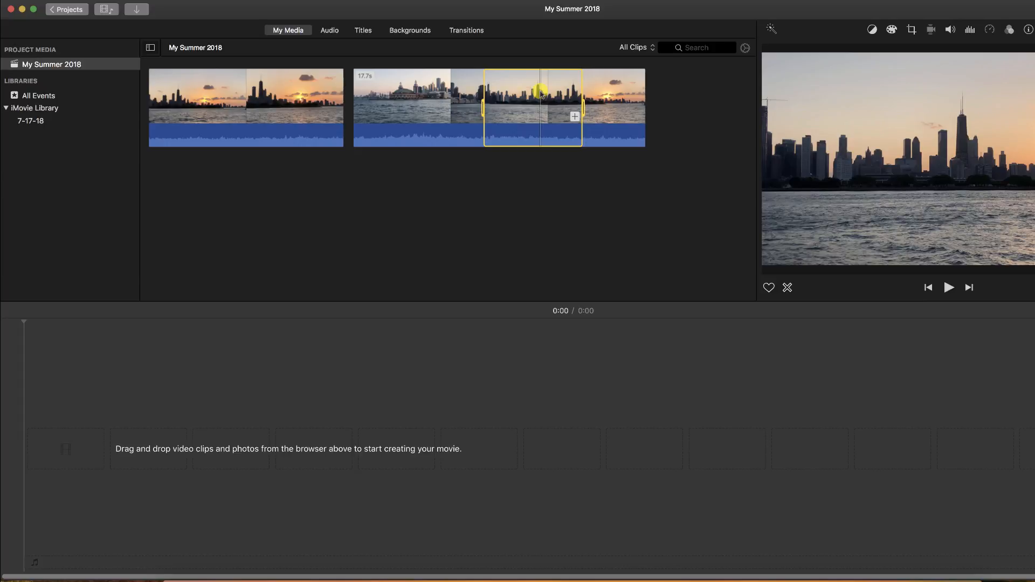
{"action": "key", "text": "e"}
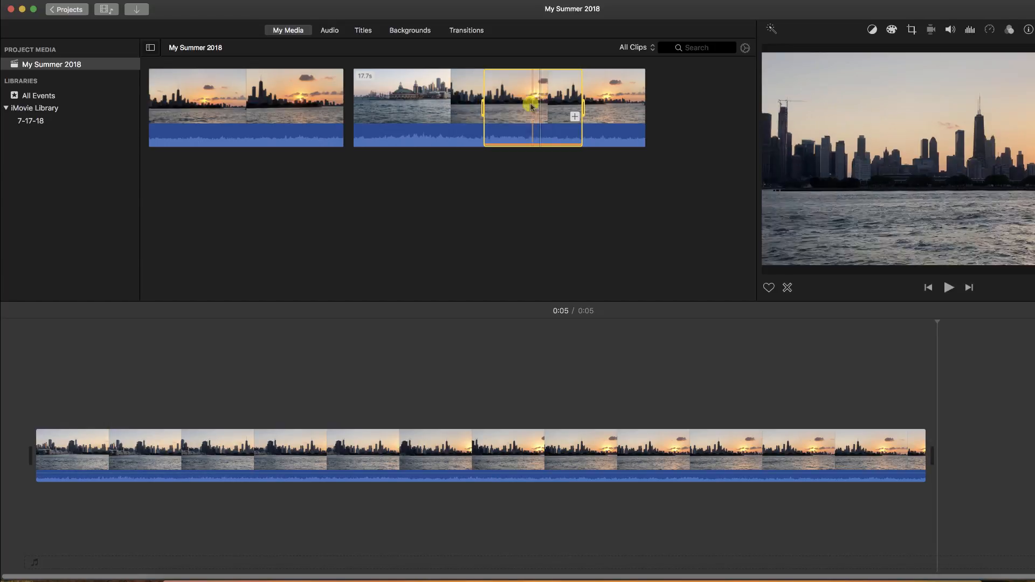
- Narrow the selection of the 12.3-second clip to a section of about 6.7 seconds past its first third and append it to the timeline
{"action": "left_click", "coordinate": [381, 330]}
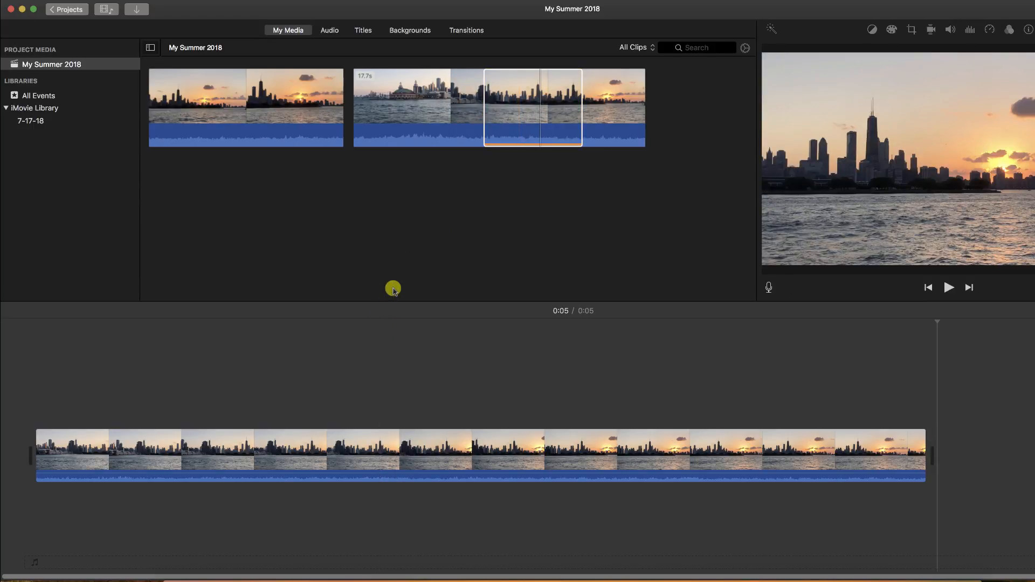
{"action": "left_click", "coordinate": [249, 117]}
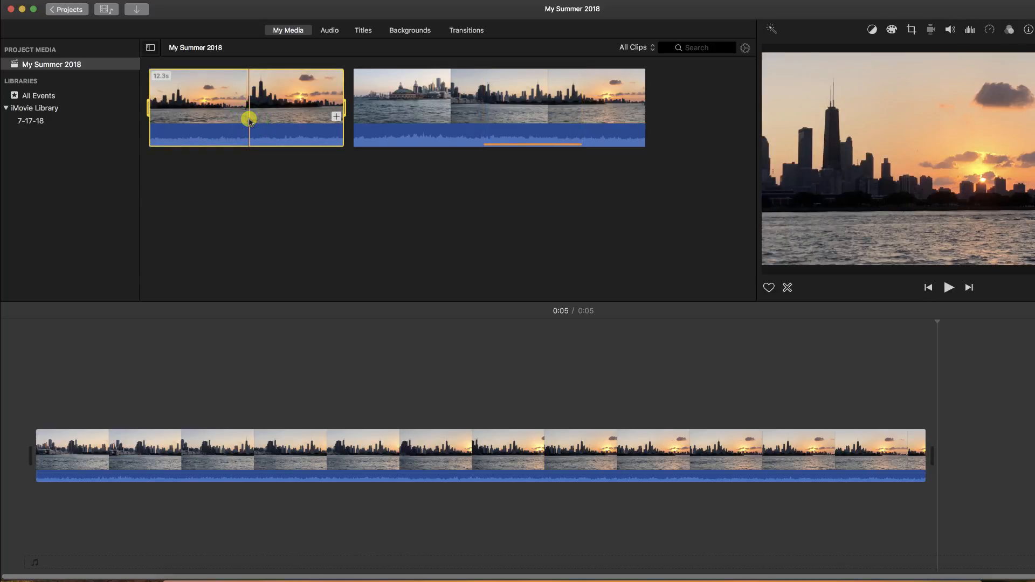
{"action": "left_click_drag", "start_coordinate": [149, 105], "coordinate": [213, 105]}
{"action": "left_click_drag", "start_coordinate": [344, 106], "coordinate": [317, 106]}
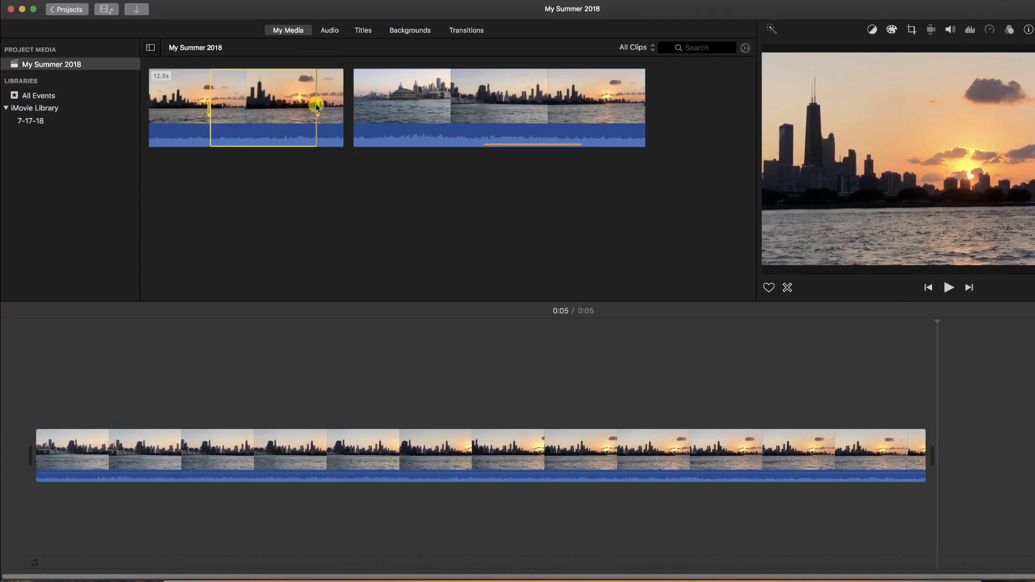
{"action": "key", "text": "e"}
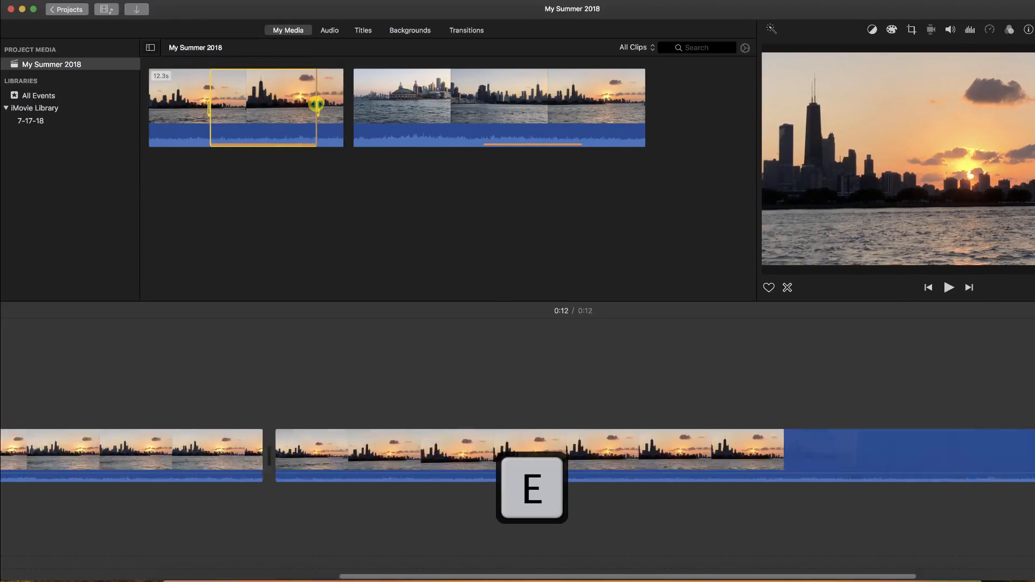
{"action": "scroll", "coordinate": [344, 458], "scroll_direction": "left", "scroll_amount": 7}
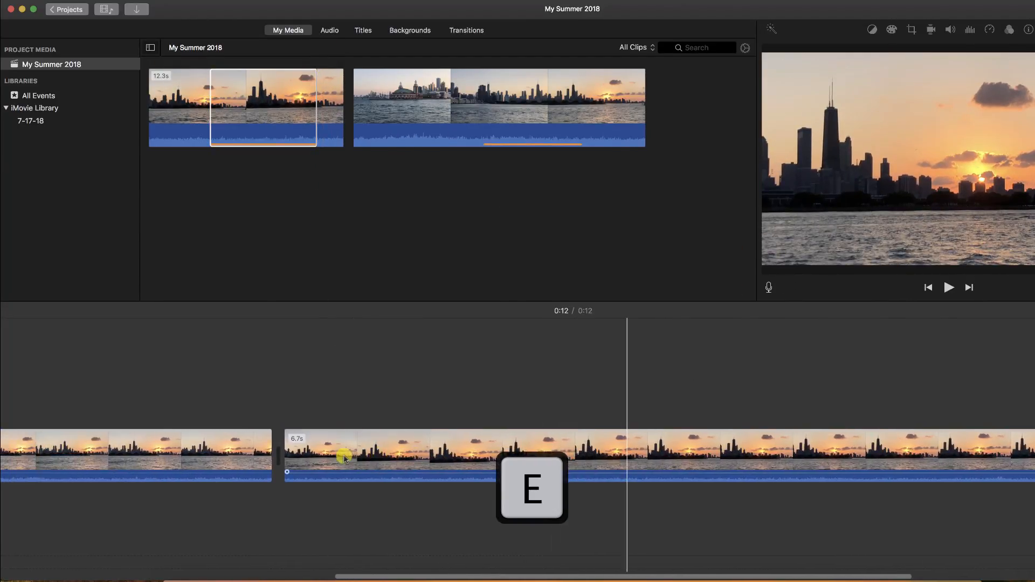
{"action": "scroll", "coordinate": [344, 458], "scroll_direction": "left", "scroll_amount": 2}
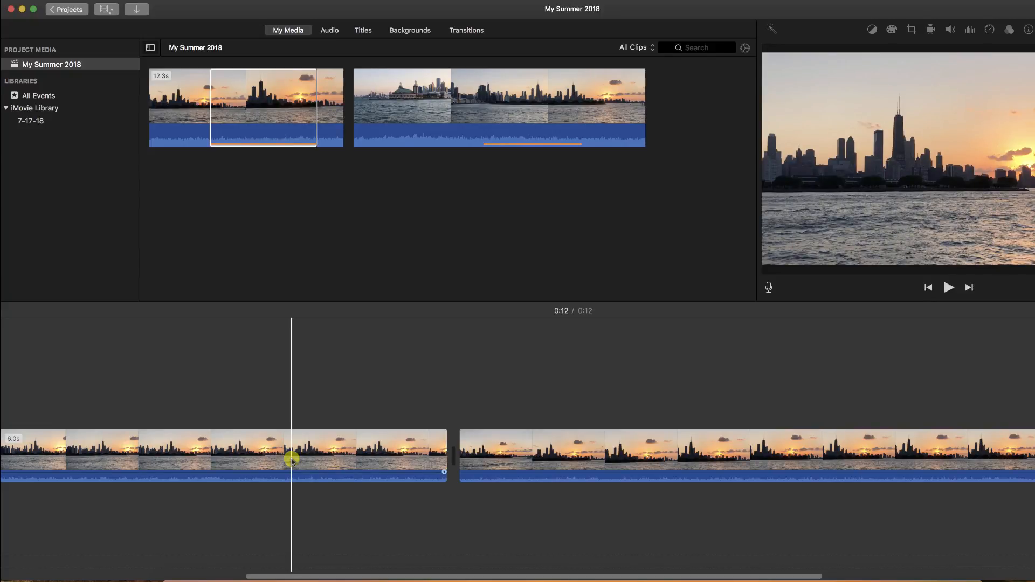
- Select both clips in the timeline together and delete them, leaving nothing selected in the browser
{"action": "mouse_move", "coordinate": [377, 412]}
{"action": "left_mouse_down"}
{"action": "mouse_move", "coordinate": [535, 477]}
{"action": "mouse_move", "coordinate": [487, 463]}
{"action": "mouse_move", "coordinate": [393, 410]}
{"action": "left_mouse_up"}
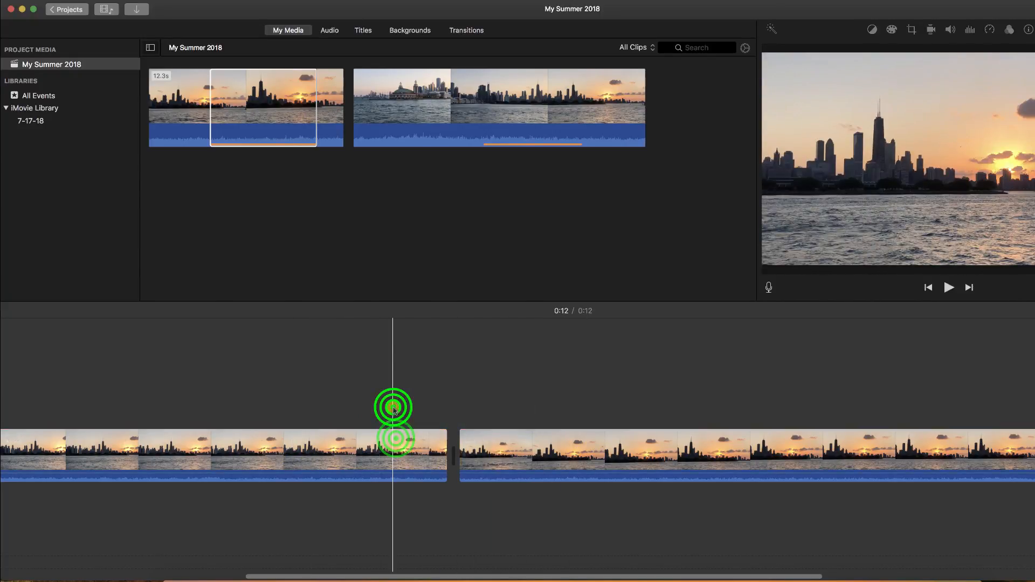
{"action": "left_click", "coordinate": [396, 439]}
{"action": "left_click", "coordinate": [514, 457], "text": "super"}
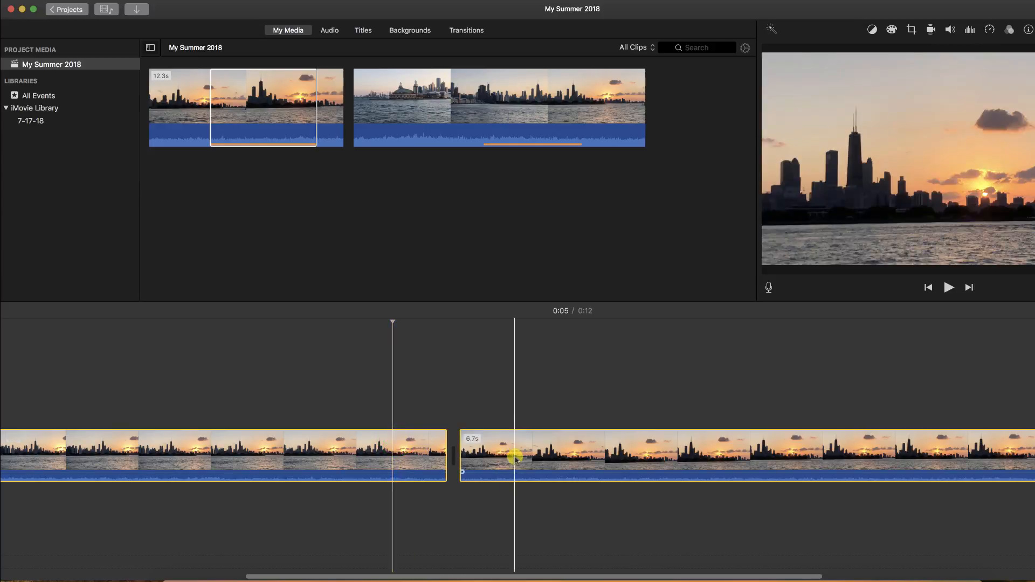
{"action": "left_click", "coordinate": [452, 406]}
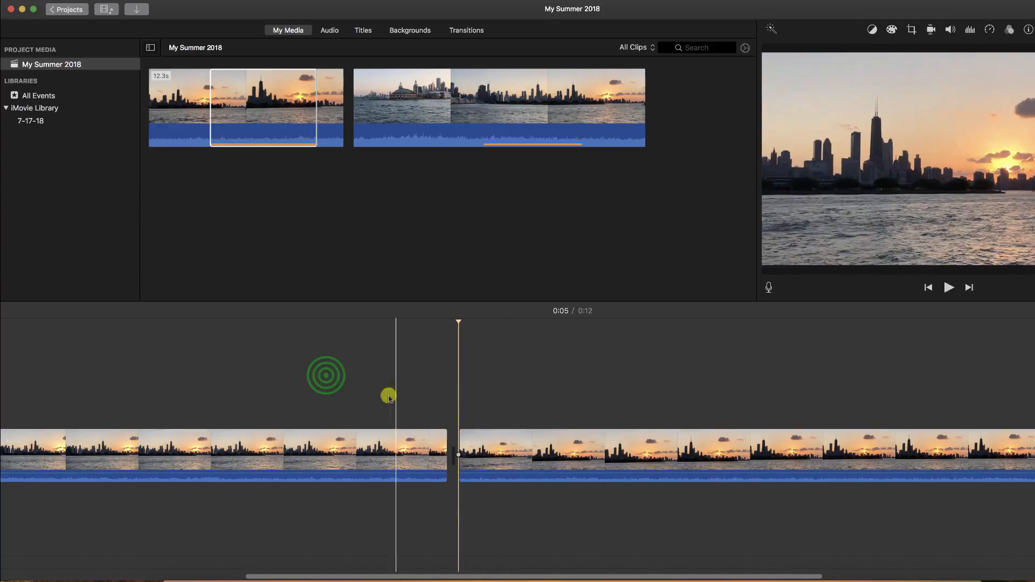
{"action": "left_click_drag", "start_coordinate": [325, 374], "coordinate": [543, 464]}
{"action": "key", "text": "BackSpace"}
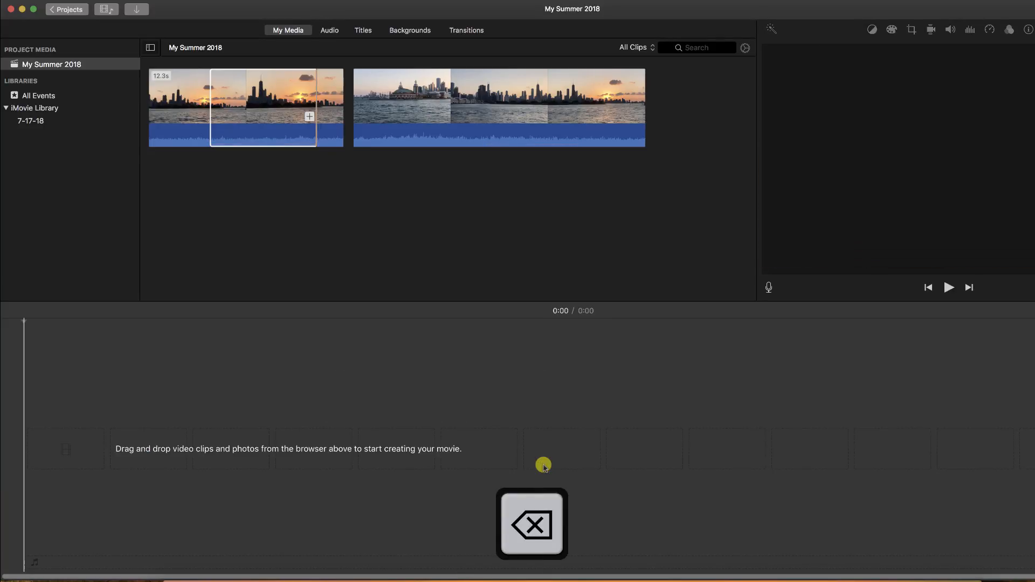
{"action": "left_click", "coordinate": [404, 221]}
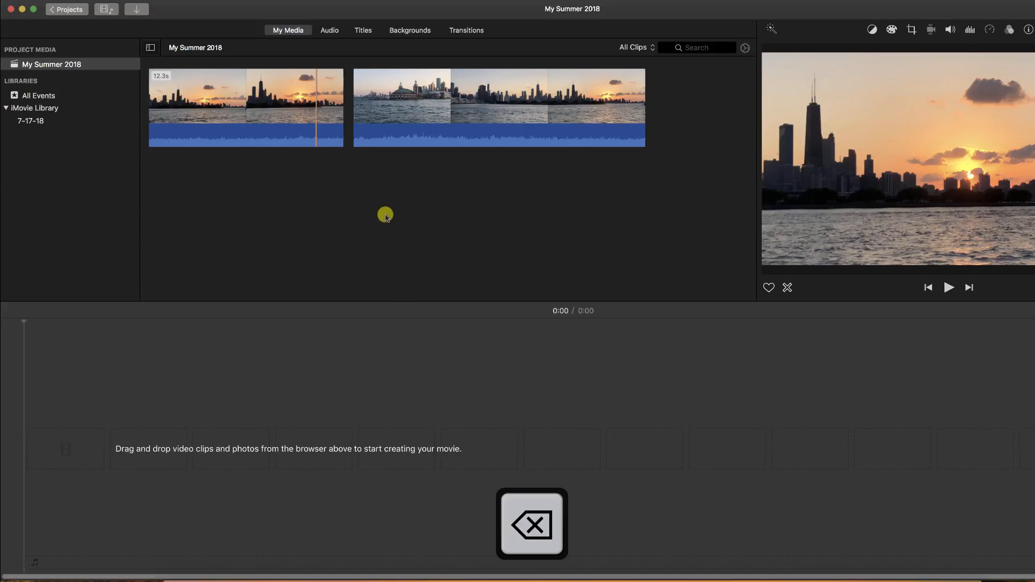
- Play the 12.3-second clip to mark start and end points around a middle section of about 4 seconds, and append it to the timeline
{"action": "left_click", "coordinate": [204, 110]}
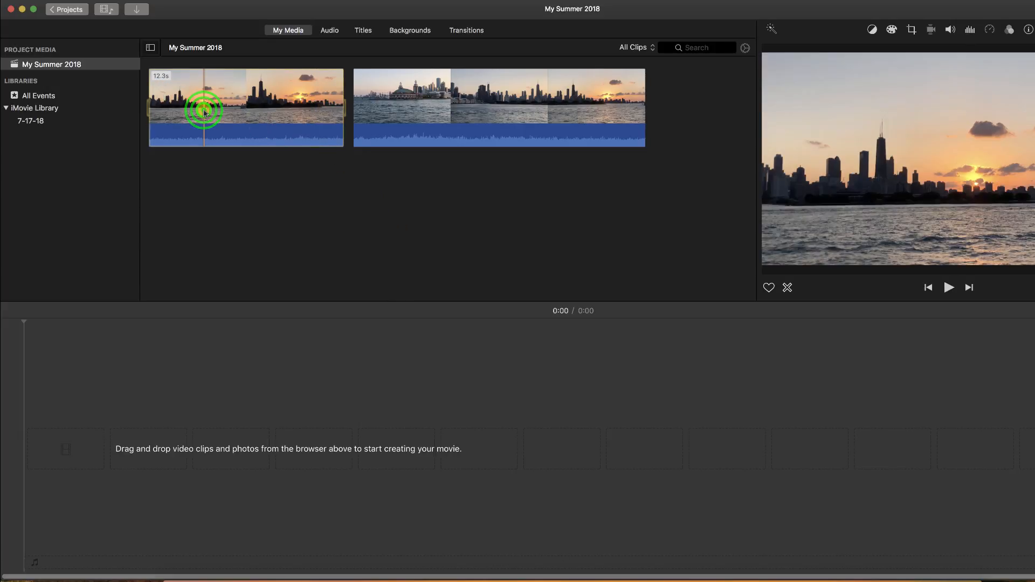
{"action": "key", "text": "space"}
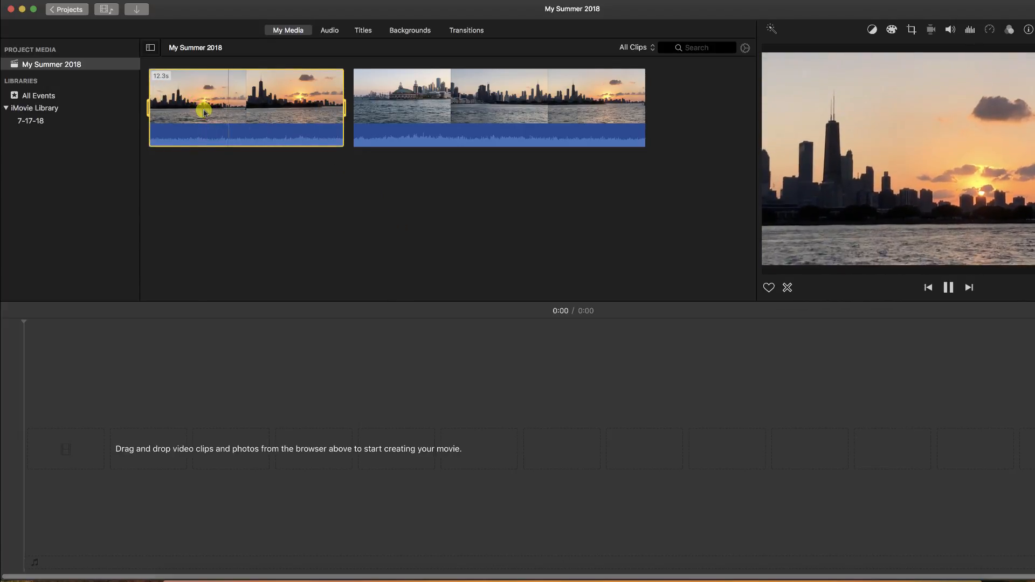
{"action": "key", "text": "space"}
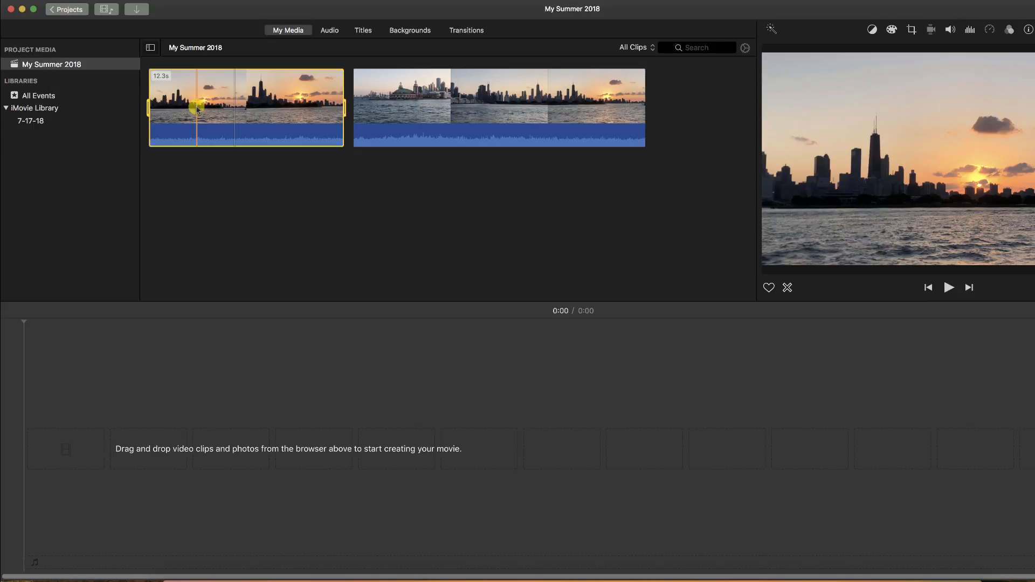
{"action": "key", "text": "space"}
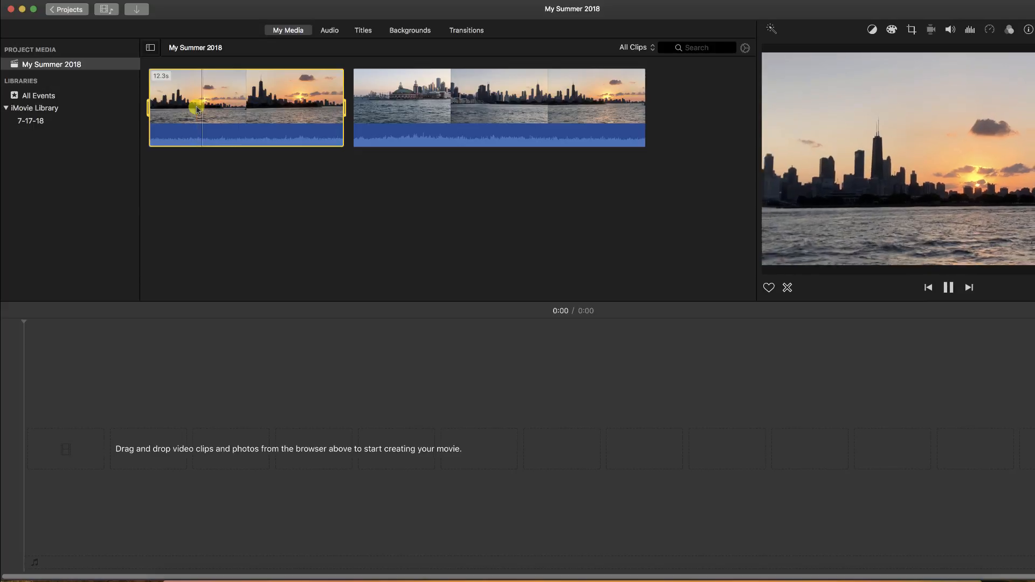
{"action": "key", "text": "space"}
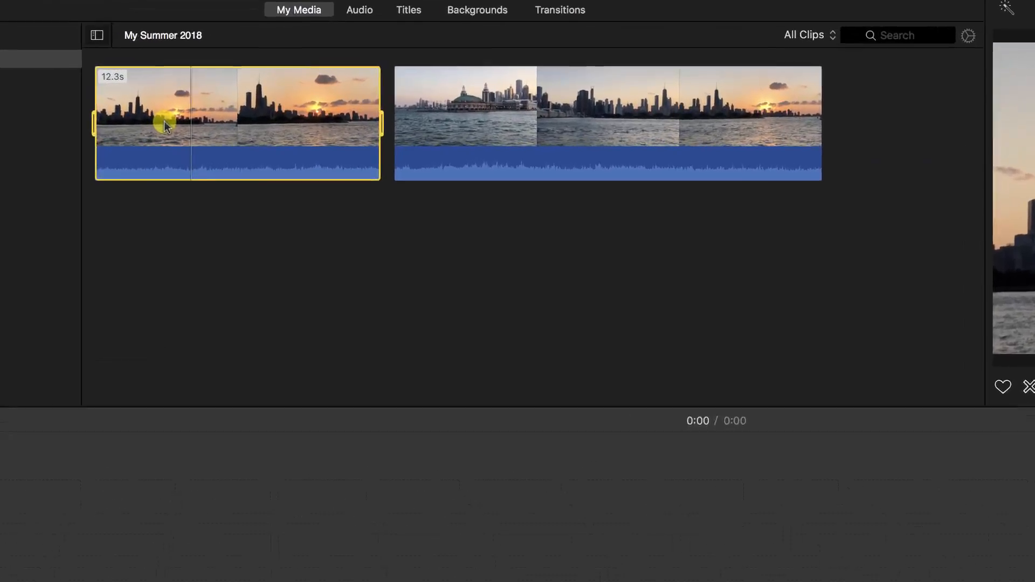
{"action": "key", "text": "i"}
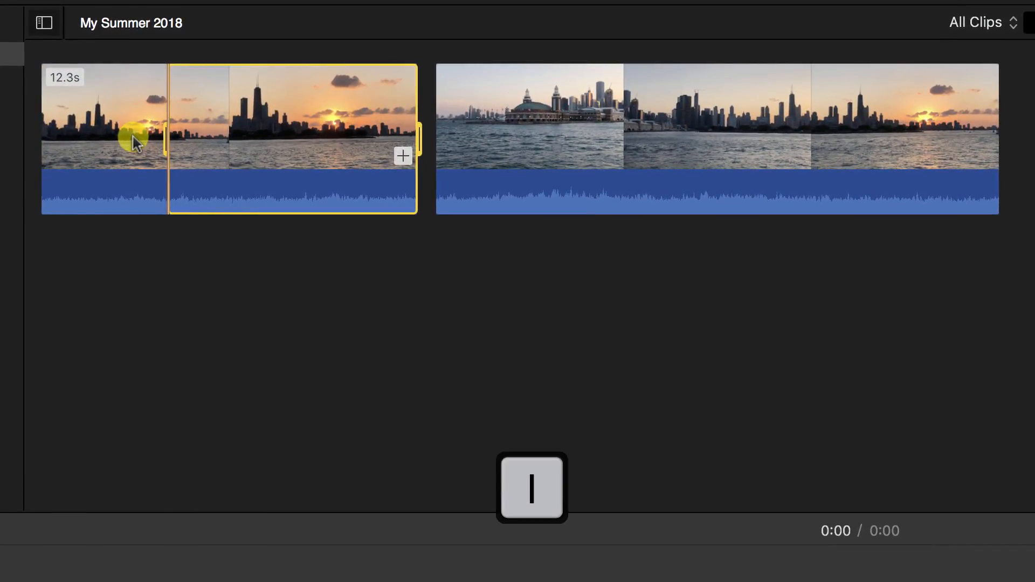
{"action": "key", "text": "space"}
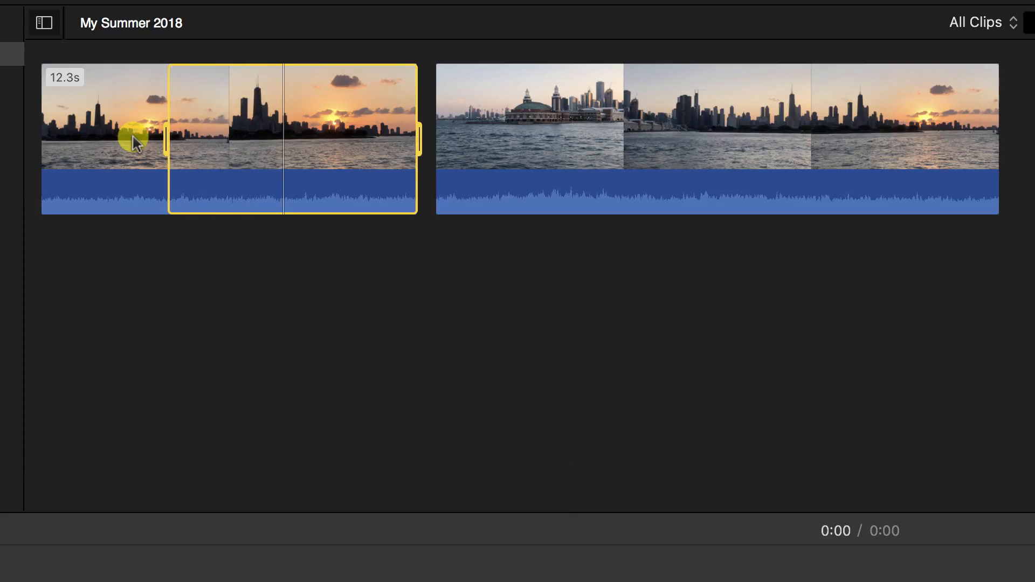
{"action": "key", "text": "o"}
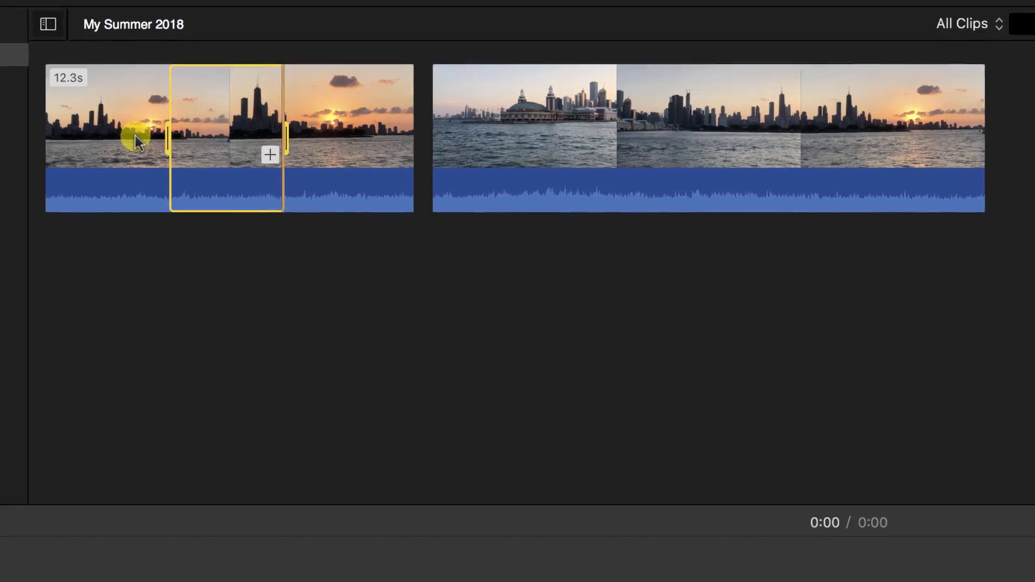
{"action": "key", "text": "e"}
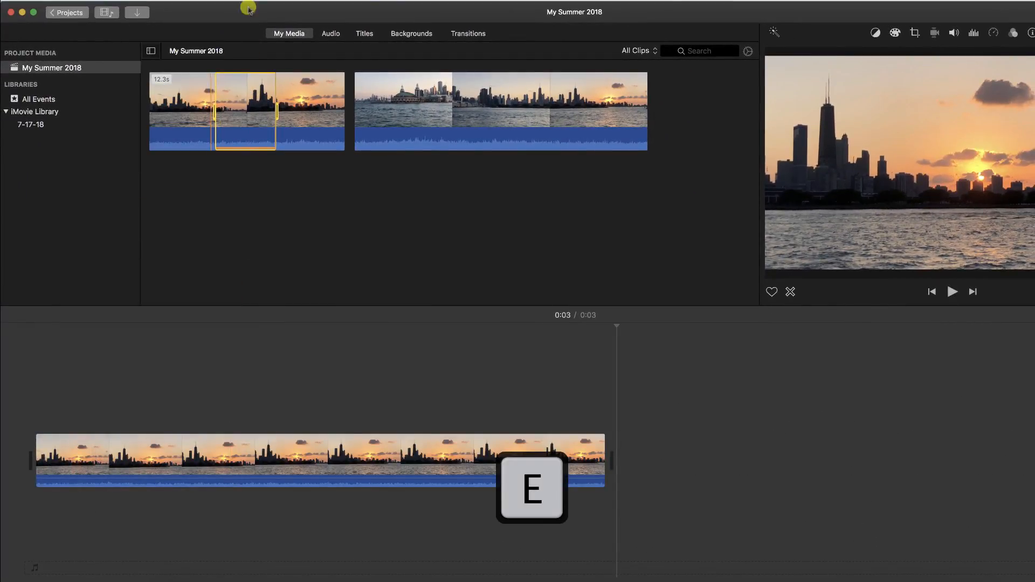
- During playback of the 17.7-second clip, mark a range from about a quarter in to past its middle and append it to the timeline
{"action": "left_click", "coordinate": [358, 98]}
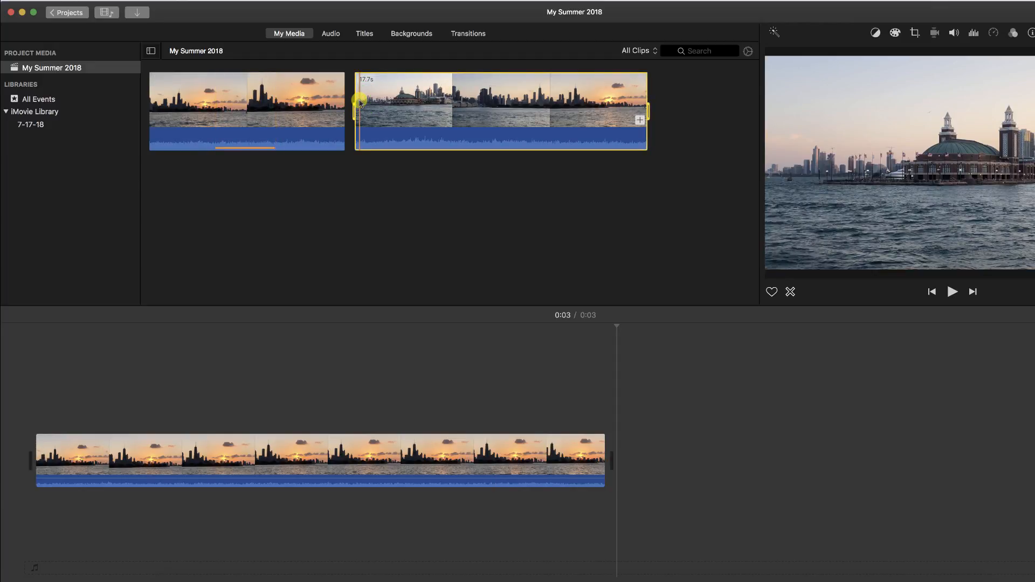
{"action": "key", "text": "space"}
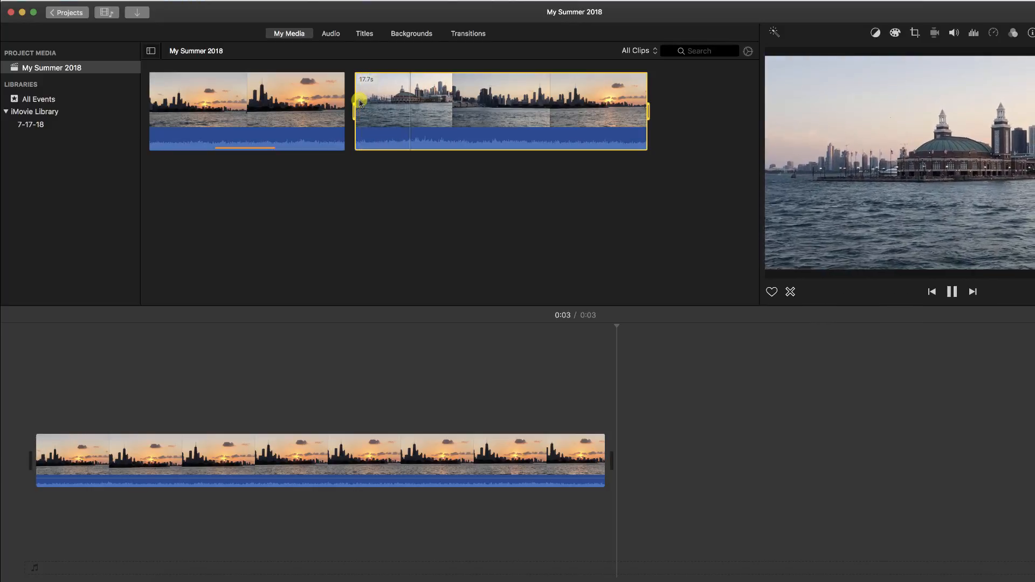
{"action": "key", "text": "i"}
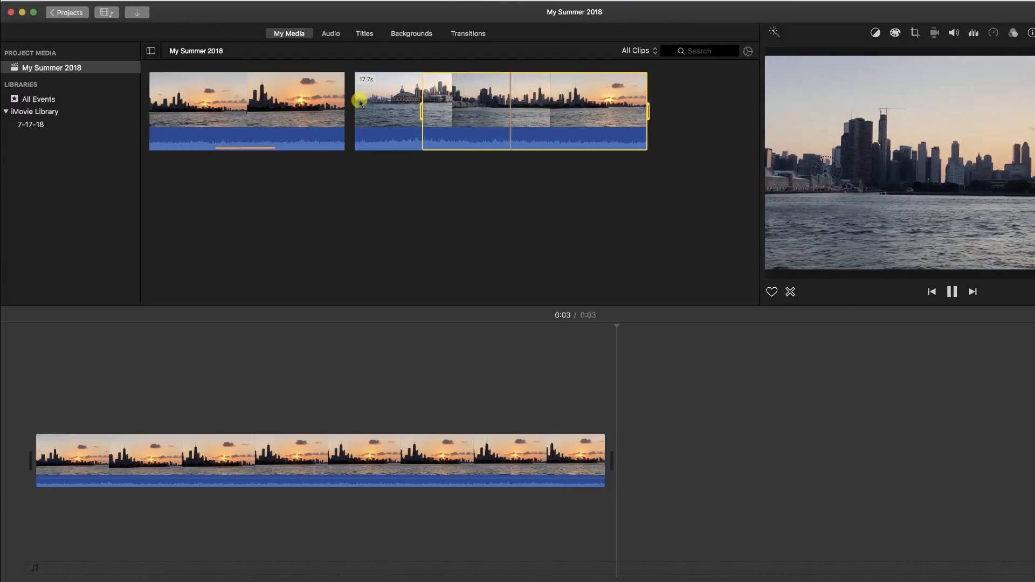
{"action": "key", "text": "o"}
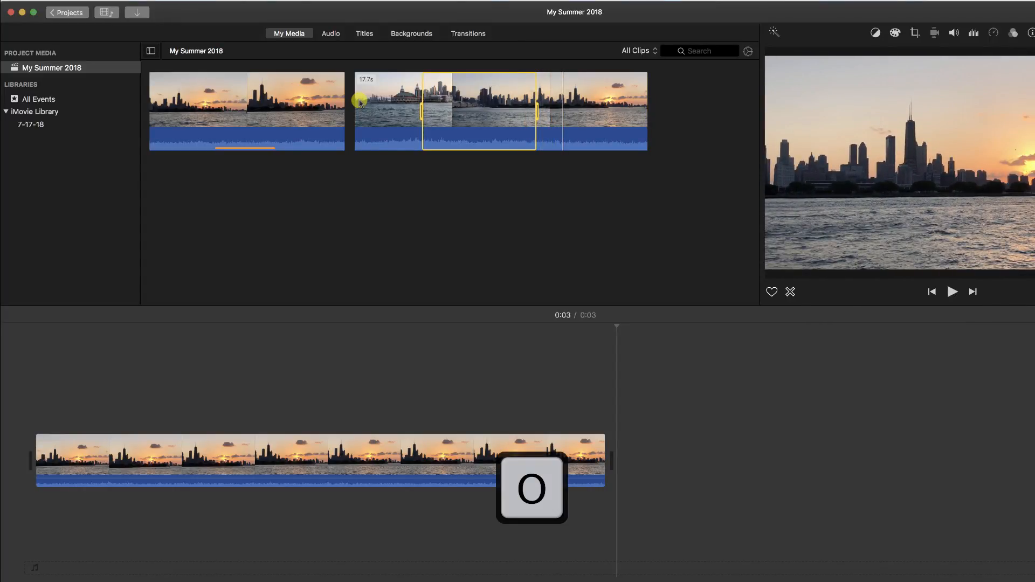
{"action": "key", "text": "e"}
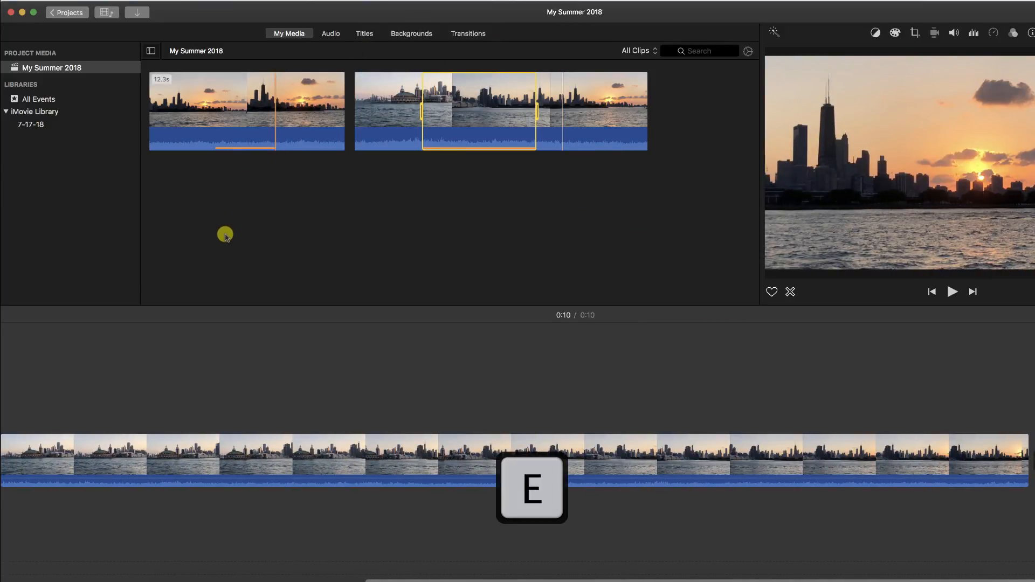
- Zoom the timeline out slightly so that both clips fit in view from the start
{"action": "scroll", "coordinate": [300, 373], "scroll_direction": "left", "scroll_amount": 4}
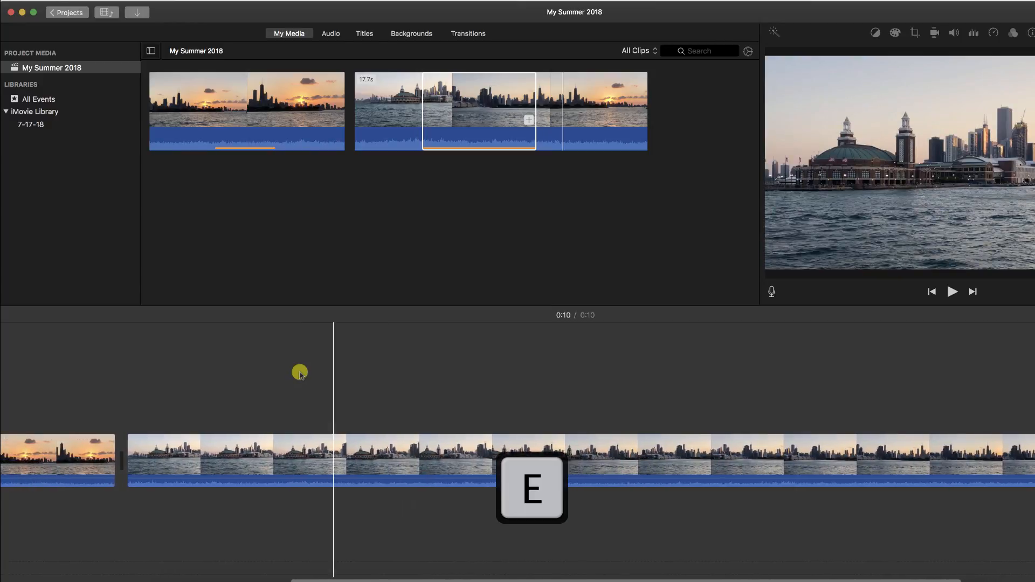
{"action": "scroll", "coordinate": [300, 373], "scroll_direction": "left", "scroll_amount": 5}
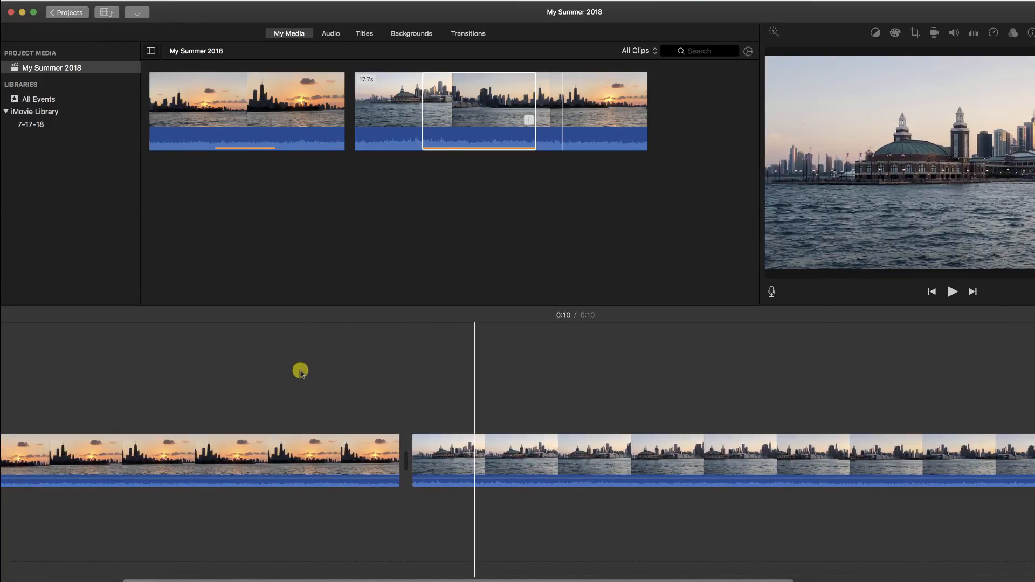
{"action": "scroll", "coordinate": [300, 370], "scroll_direction": "left", "scroll_amount": 1}
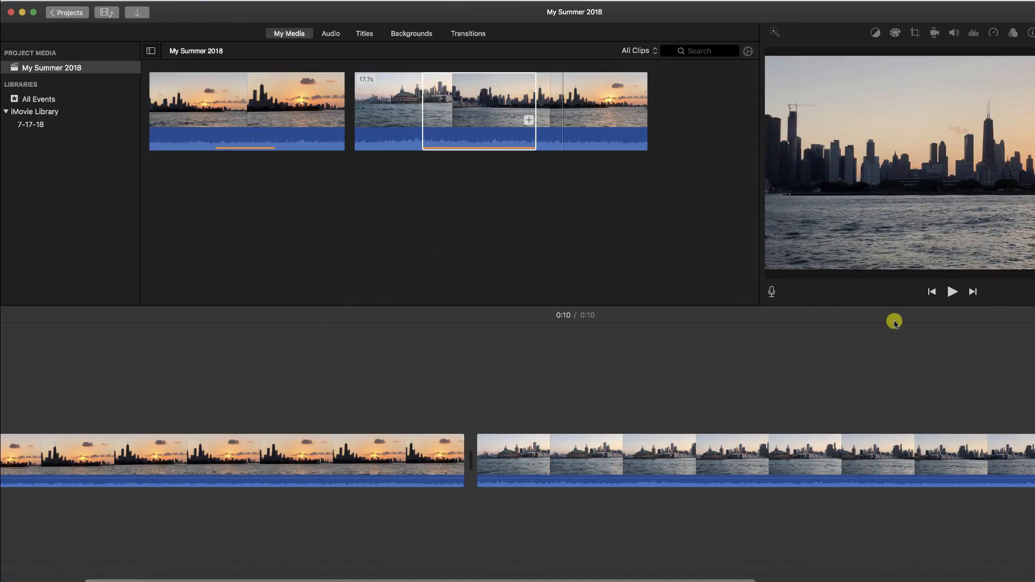
{"action": "left_click", "coordinate": [997, 296]}
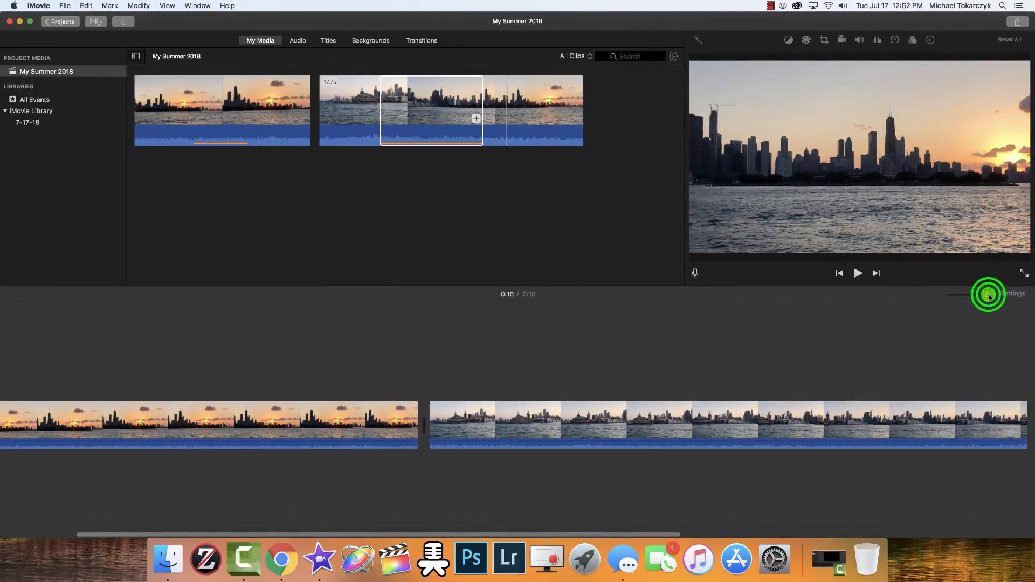
{"action": "left_click_drag", "start_coordinate": [989, 296], "coordinate": [980, 297]}
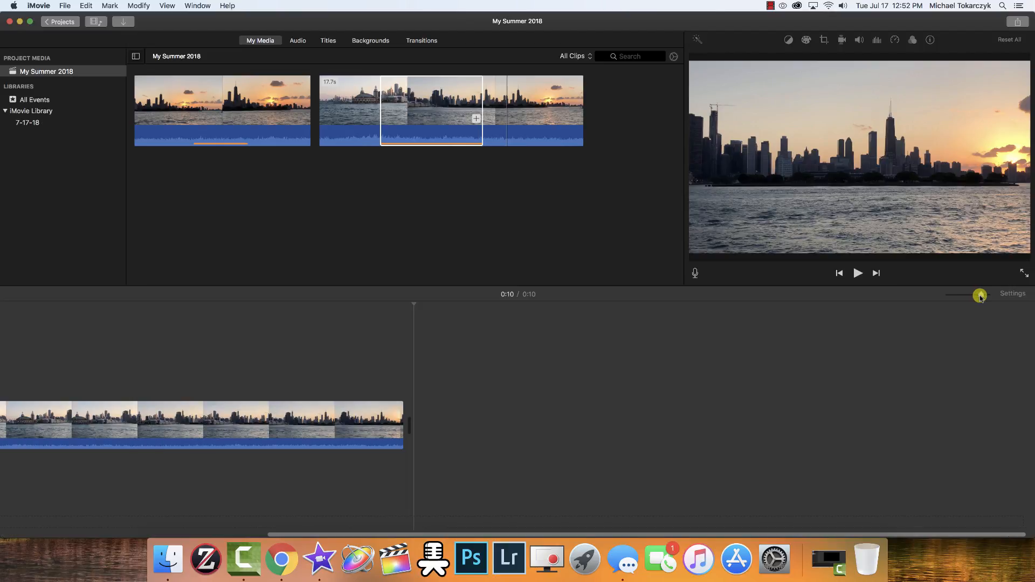
{"action": "scroll", "coordinate": [730, 388], "scroll_direction": "left", "scroll_amount": 10}
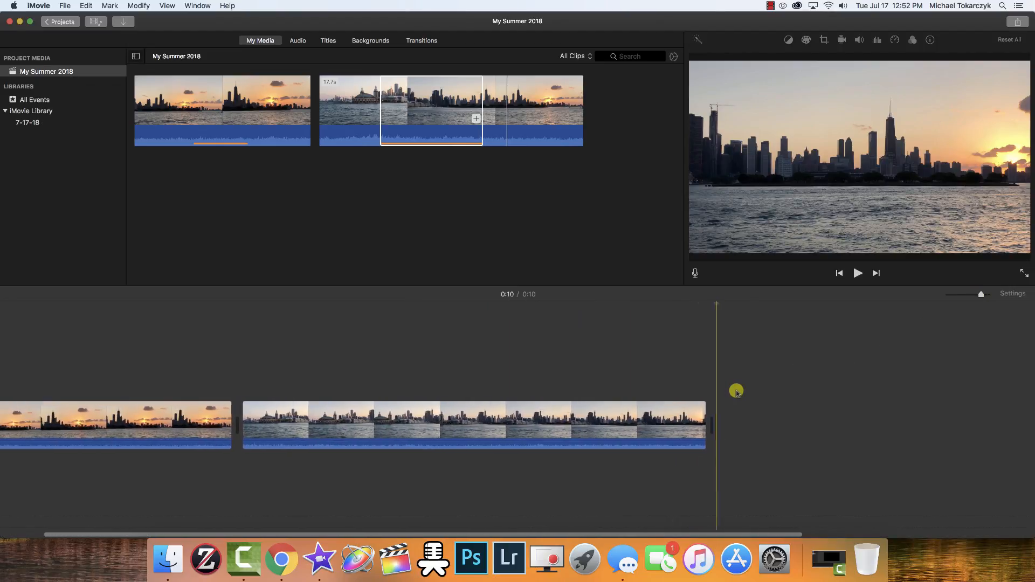
- Zoom the timeline in to enlarge the clips, look along them, and zoom back out
{"action": "left_click", "coordinate": [980, 294]}
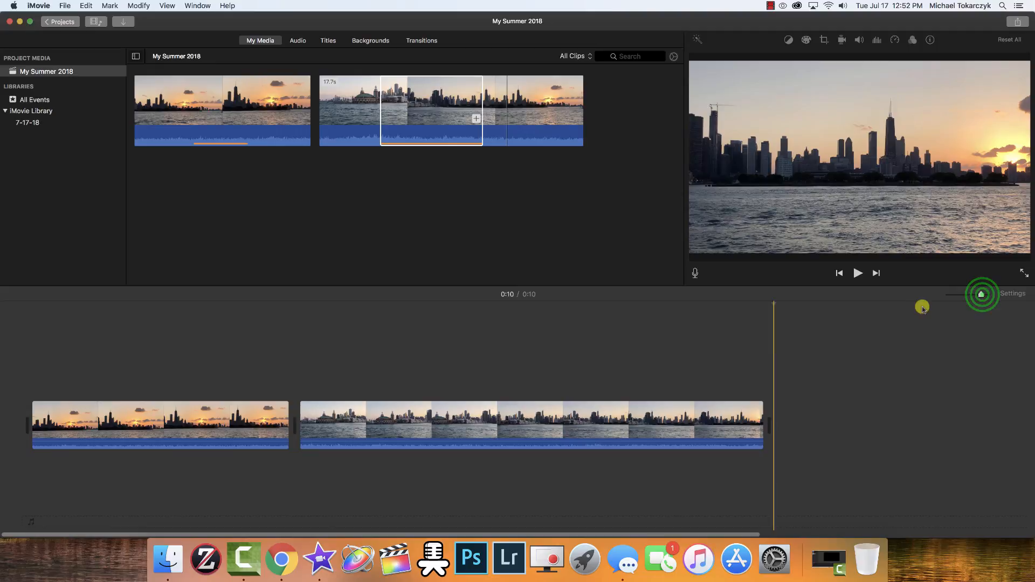
{"action": "left_click_drag", "start_coordinate": [980, 296], "coordinate": [987, 294]}
{"action": "left_click", "coordinate": [973, 297]}
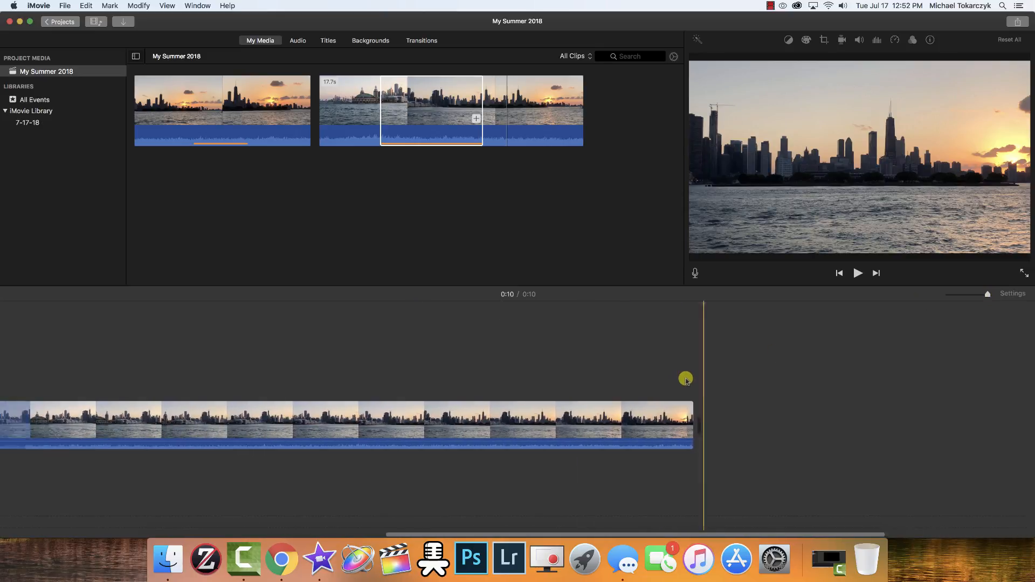
{"action": "scroll", "coordinate": [686, 380], "scroll_direction": "left", "scroll_amount": 10}
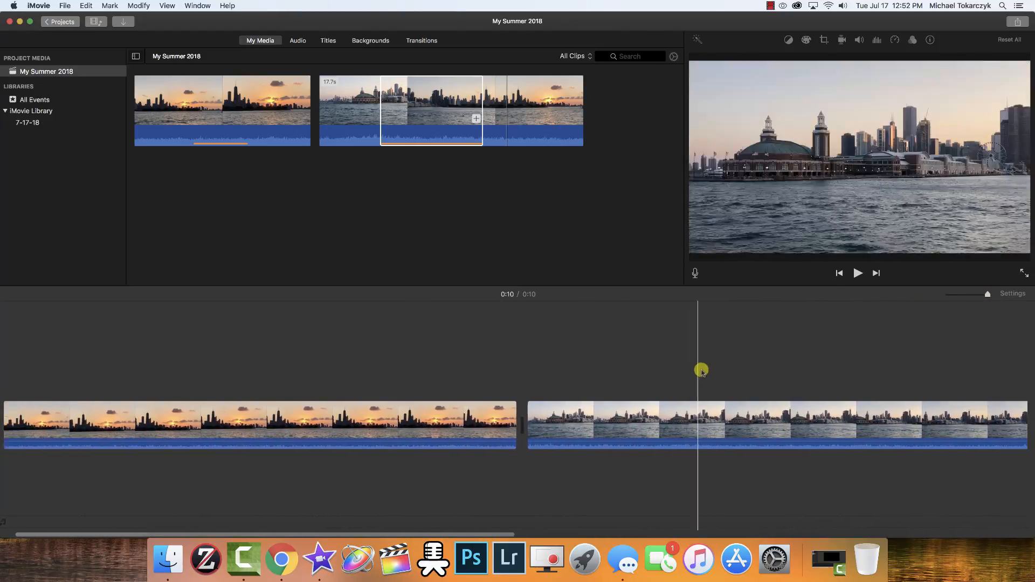
{"action": "left_click_drag", "start_coordinate": [987, 294], "coordinate": [981, 294]}
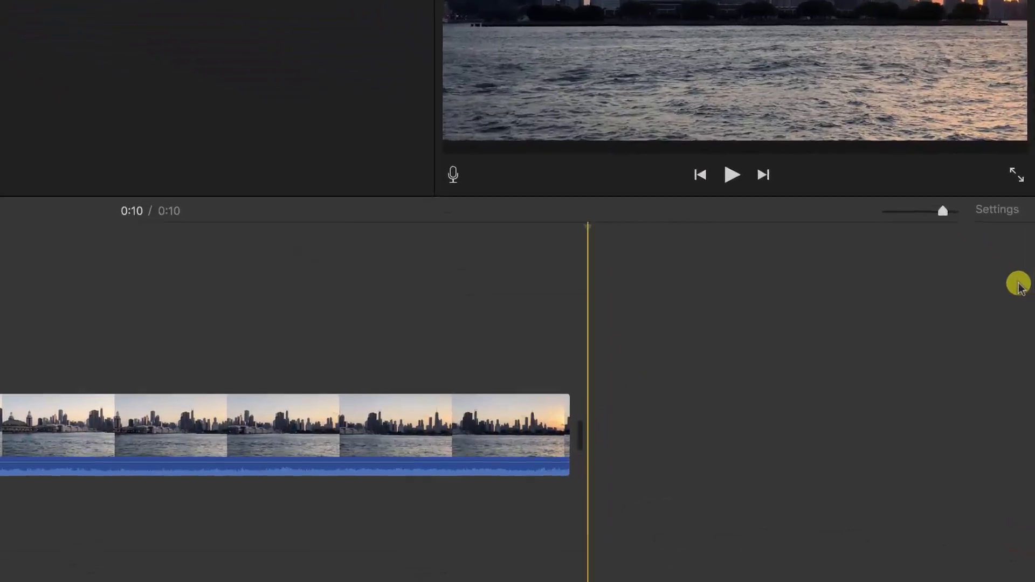
- Increase the timeline's clip size to about the middle of its range in the project settings, and clear the range selection on the 17.7-second source clip
{"action": "left_click", "coordinate": [1003, 166]}
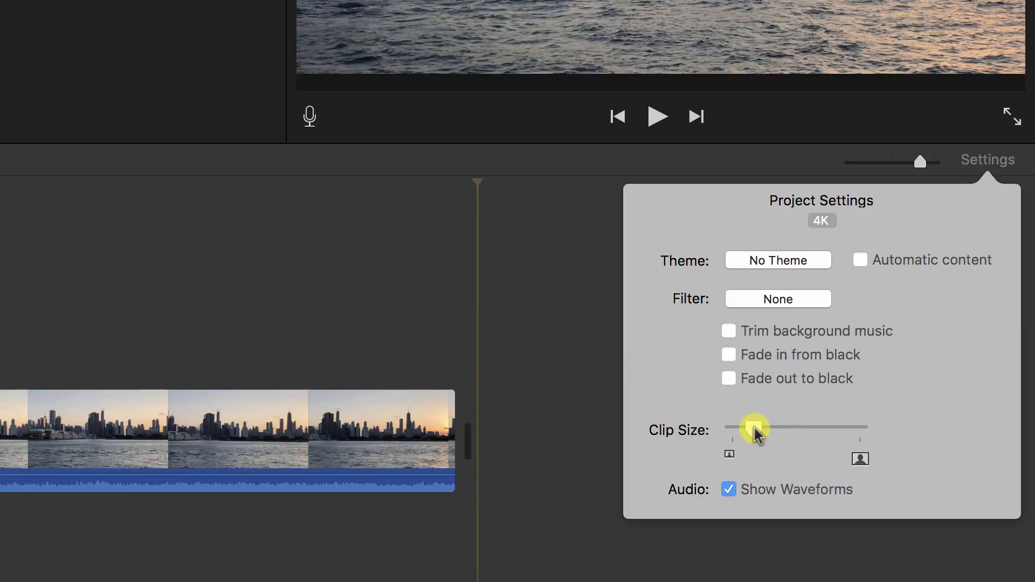
{"action": "left_click_drag", "start_coordinate": [753, 425], "coordinate": [875, 423]}
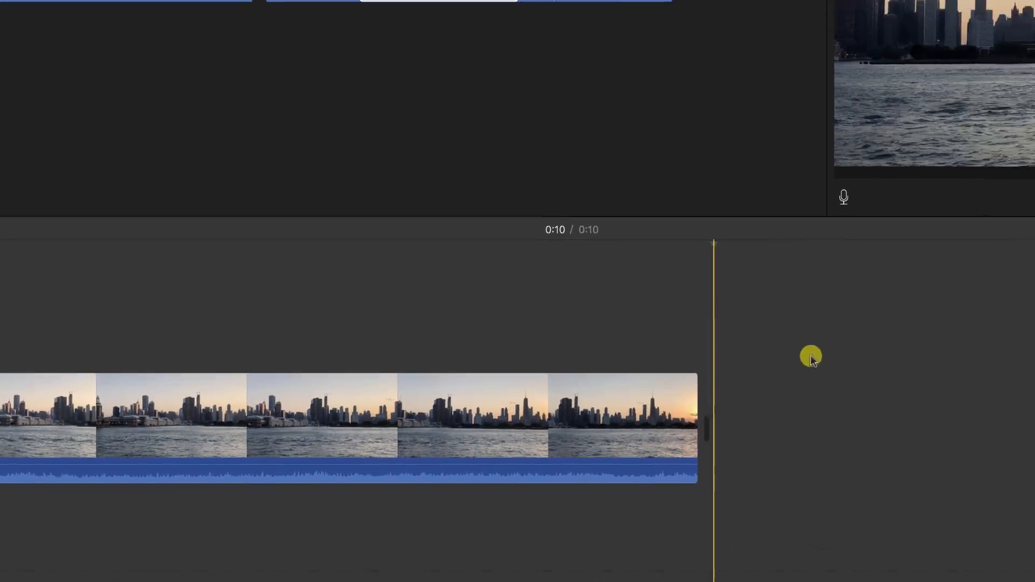
{"action": "scroll", "coordinate": [610, 364], "scroll_direction": "left", "scroll_amount": 8}
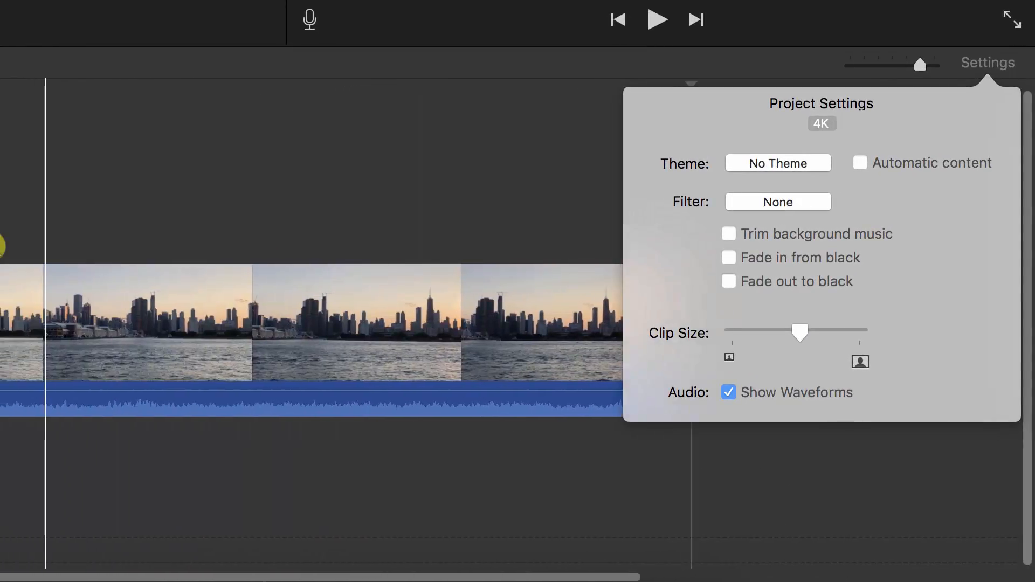
{"action": "scroll", "coordinate": [3, 246], "scroll_direction": "left", "scroll_amount": 8}
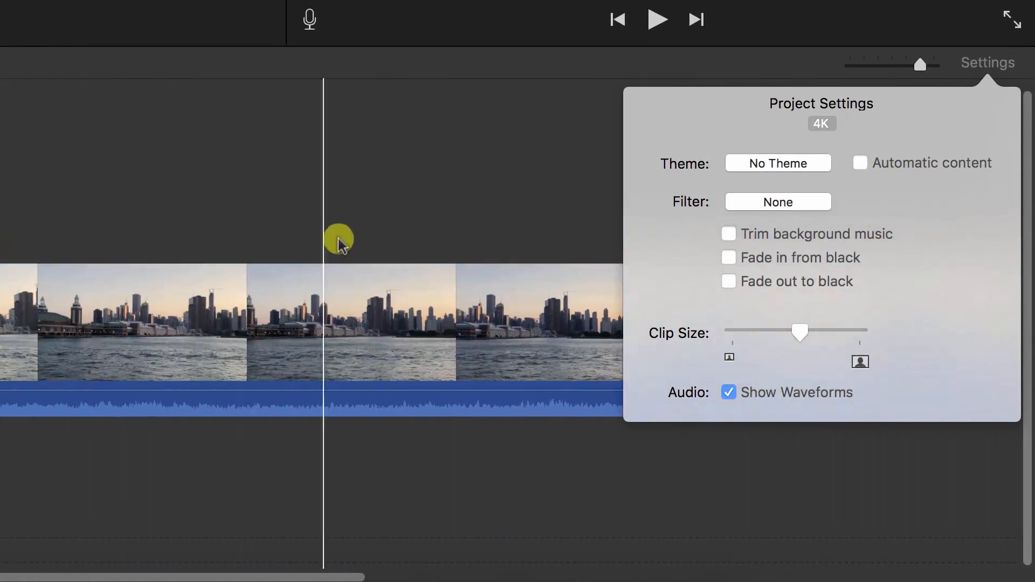
{"action": "left_click", "coordinate": [456, 198]}
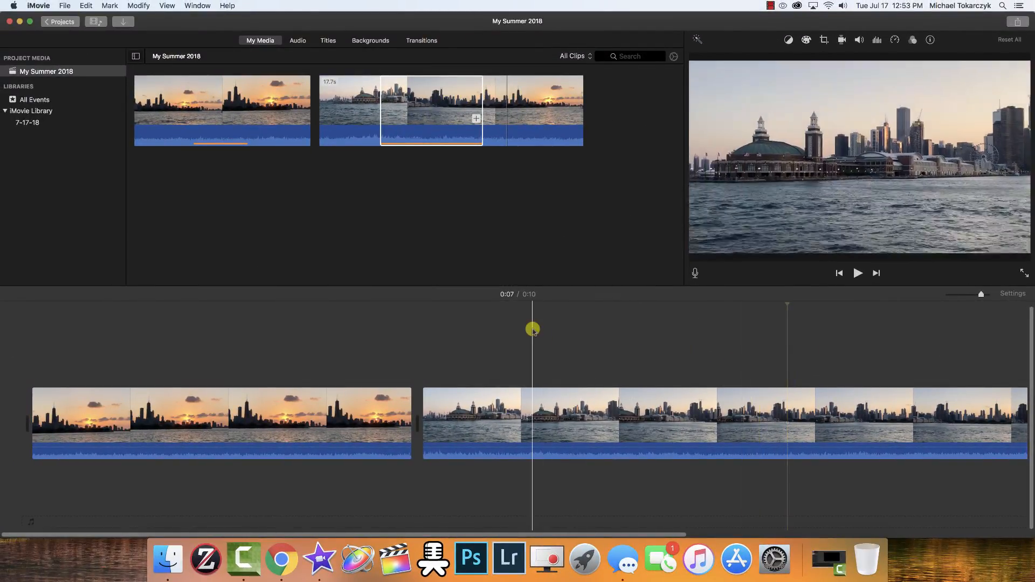
{"action": "left_click", "coordinate": [428, 248]}
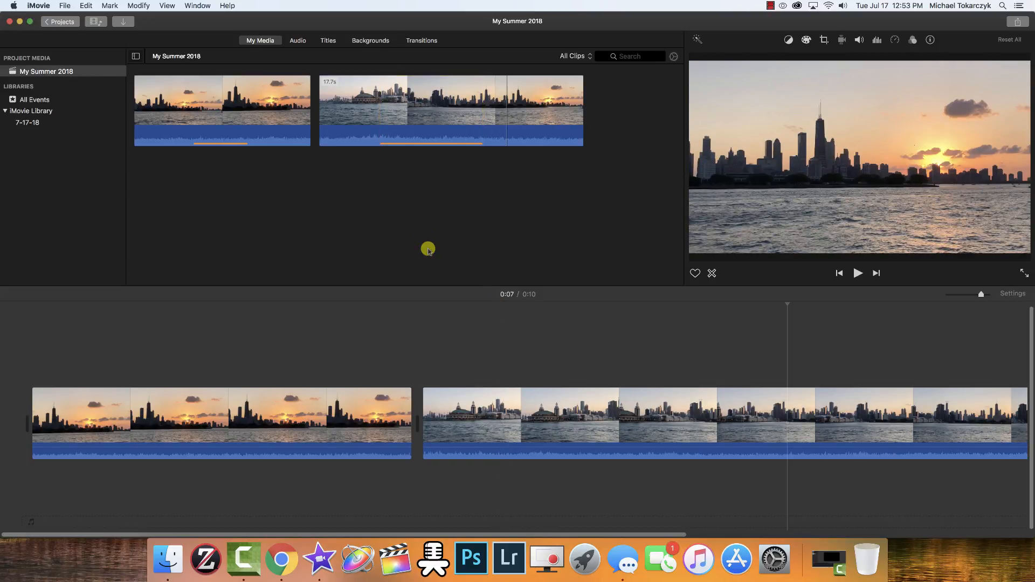